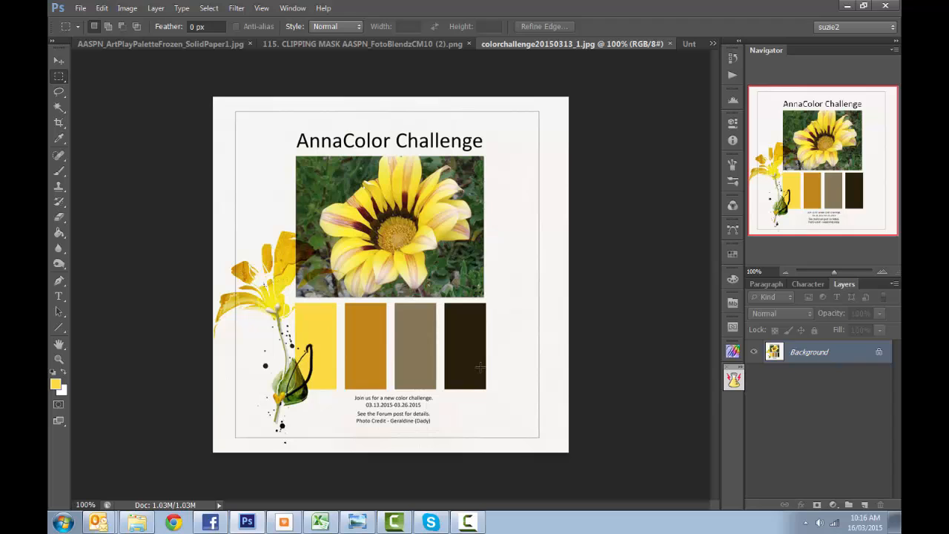
- Copy the four colour swatches from colorchallenge20150313_1.jpg using a Magic Wand selection, and close that file
key("w")
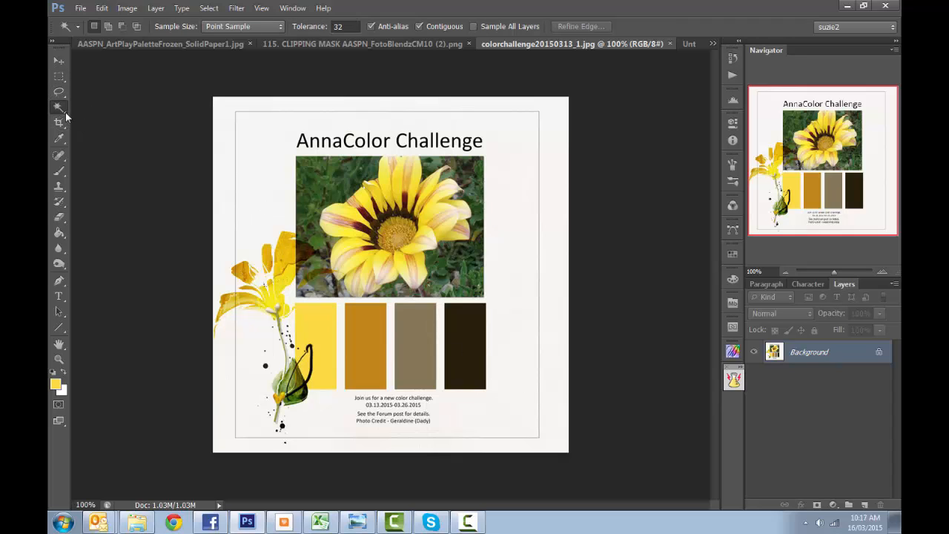
left_click(463, 362)
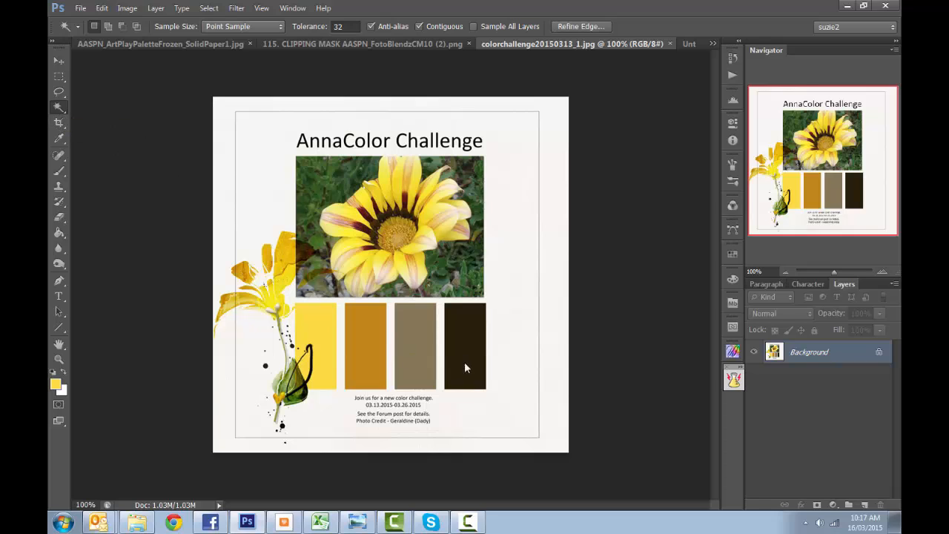
left_click(400, 338, "shift")
left_click(364, 332, "shift")
left_click(335, 331, "shift")
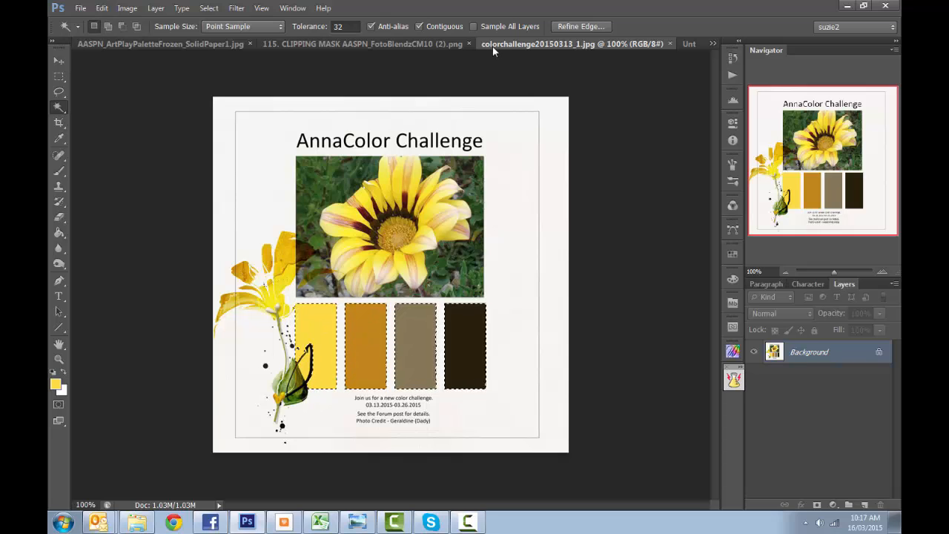
left_click(670, 44)
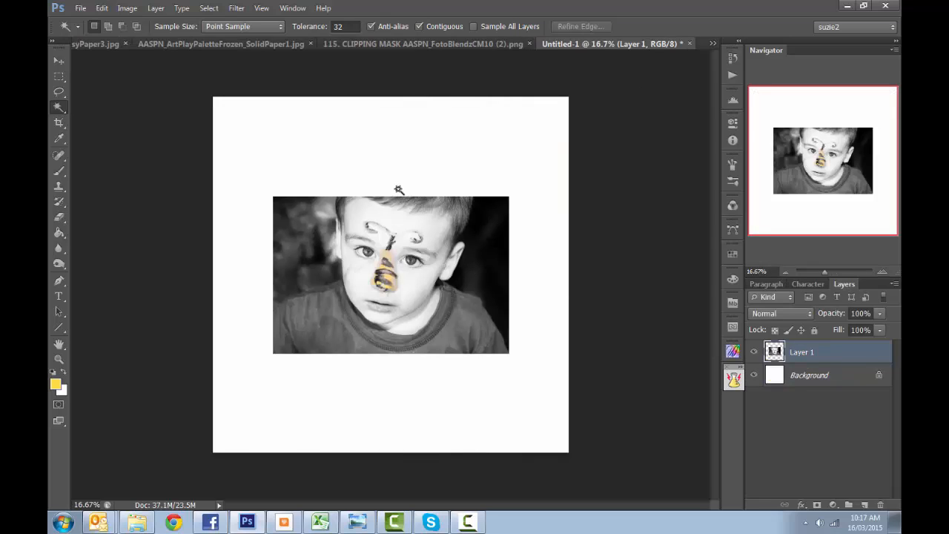
- Paste the swatches into the Untitled-1 page and move them into its upper-left corner
key("ctrl+v")
key("v")
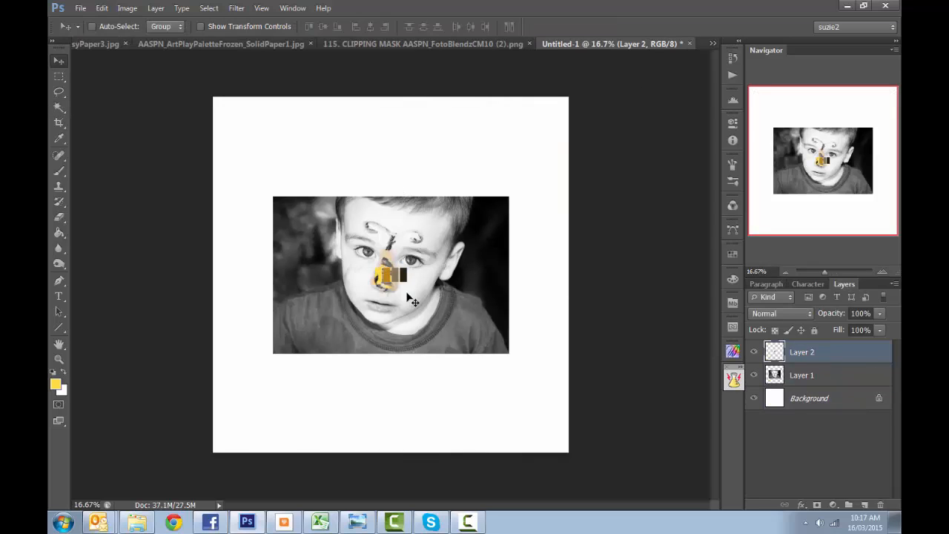
left_click_drag(404, 276, 257, 121)
key("ctrl+t")
key("Return")
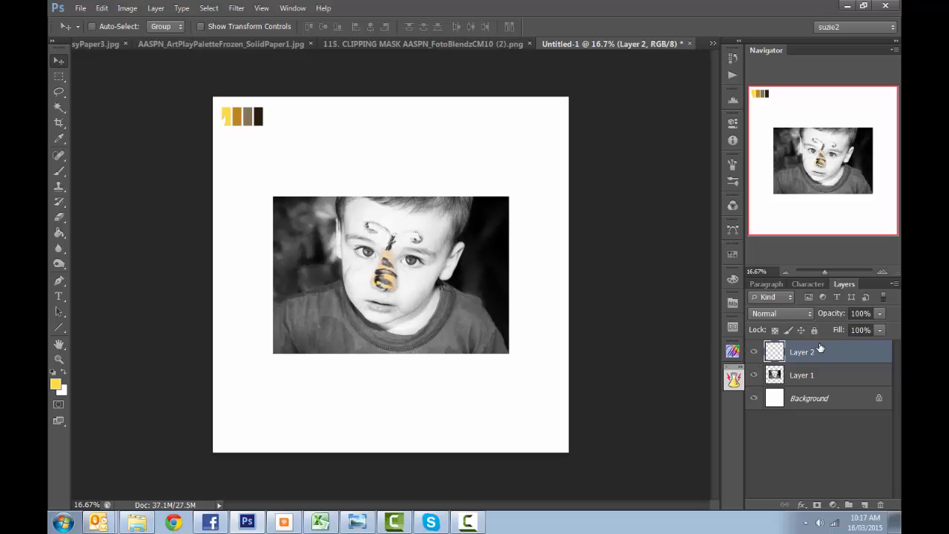
mouse_move(801, 364)
left_mouse_down()
mouse_move(802, 382)
mouse_move(802, 355)
left_mouse_up()
- Copy the whole image of AASPN_ArtPlayPaletteFrozen_ArtsyPaper3.jpg and close that file
left_click(711, 43)
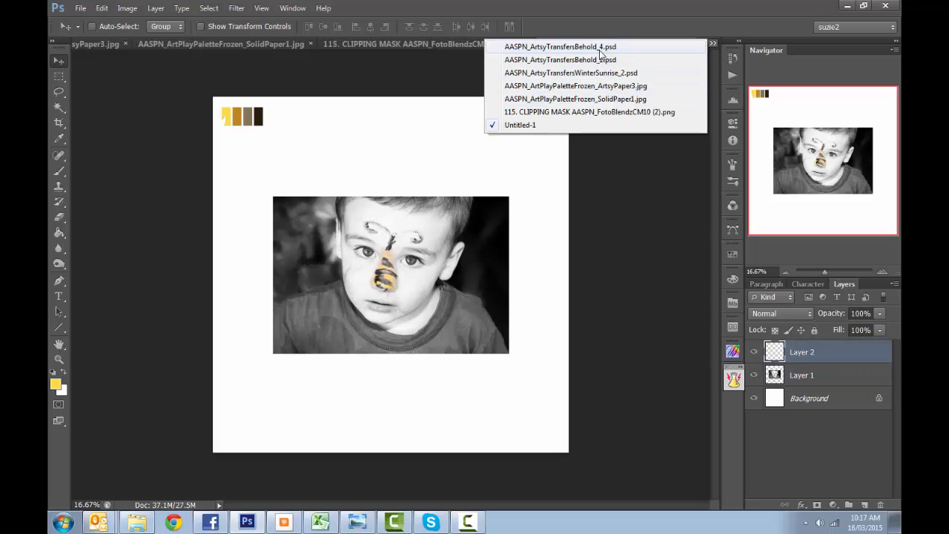
left_click(610, 87)
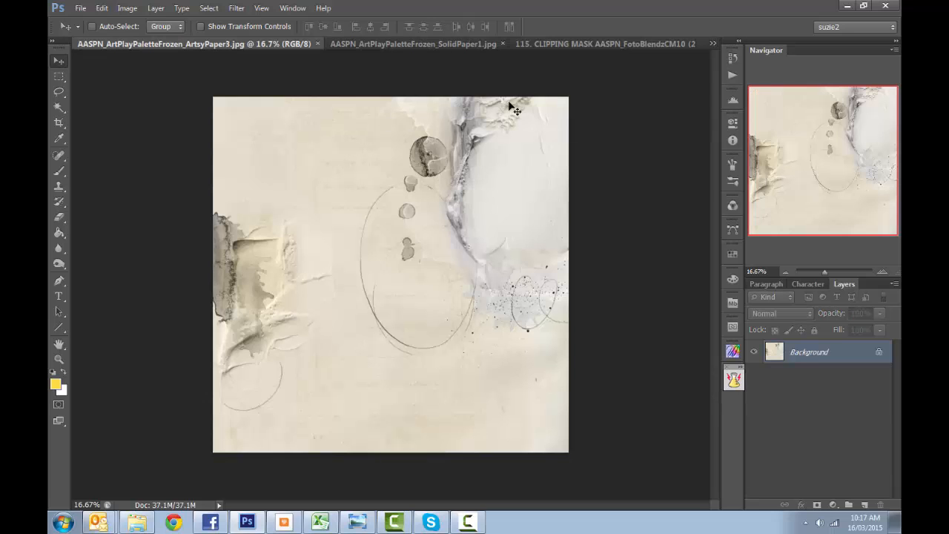
left_click(712, 43)
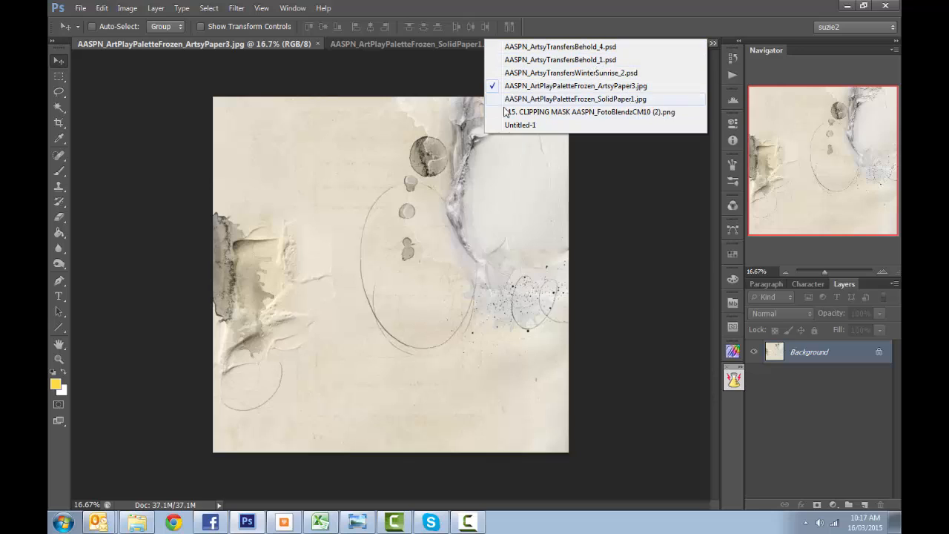
left_click(548, 193)
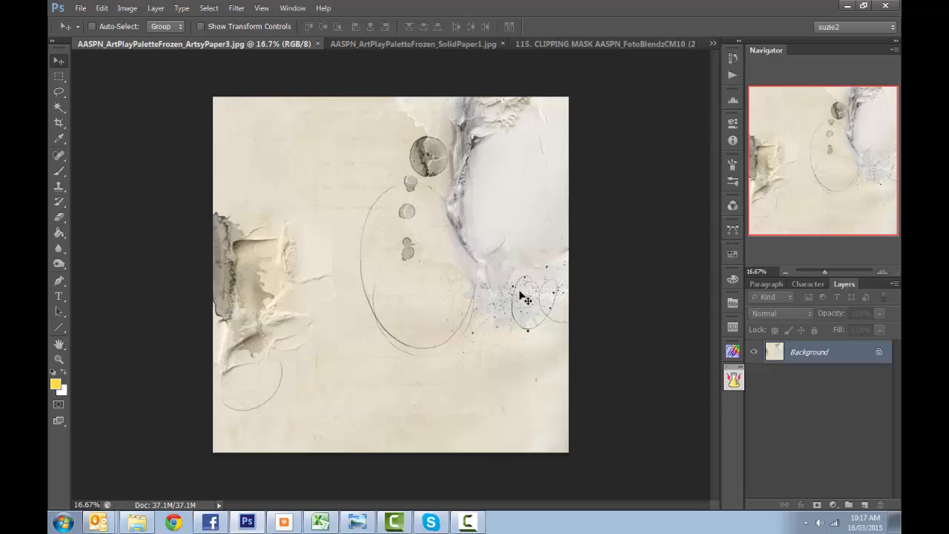
key("ctrl+a")
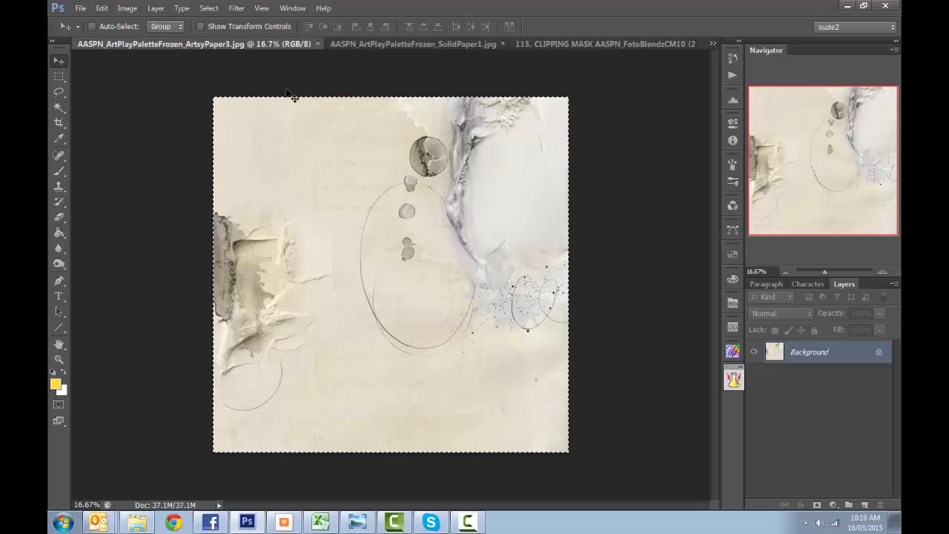
left_click(318, 44)
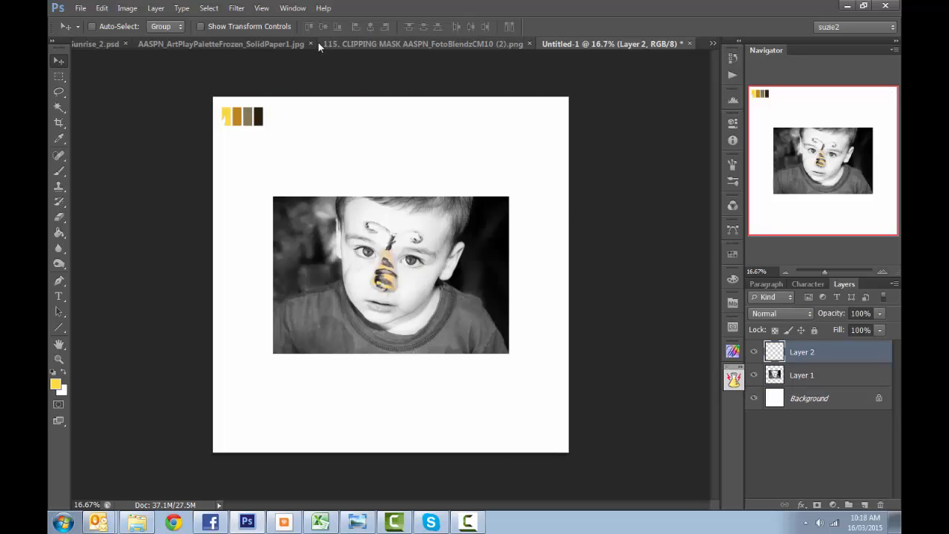
- Paste the copied artsy paper directly above the white Background layer of Untitled-1
left_click(812, 382)
left_click(811, 398)
key("ctrl+v")
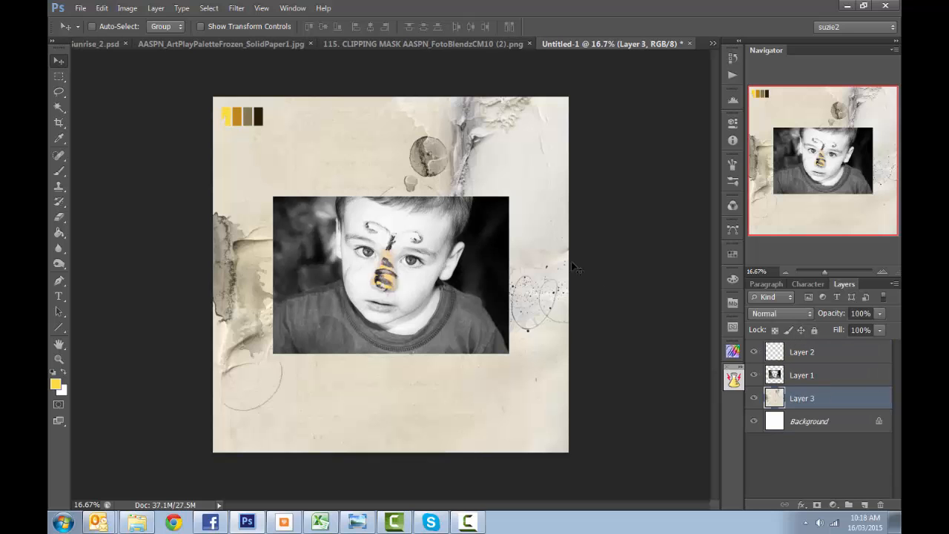
- Copy the whole AASPN_ArtPlayPaletteFrozen_SolidPaper1.jpg, close it, and paste the paper between the Background and Layer 3 in Untitled-1
left_click(711, 44)
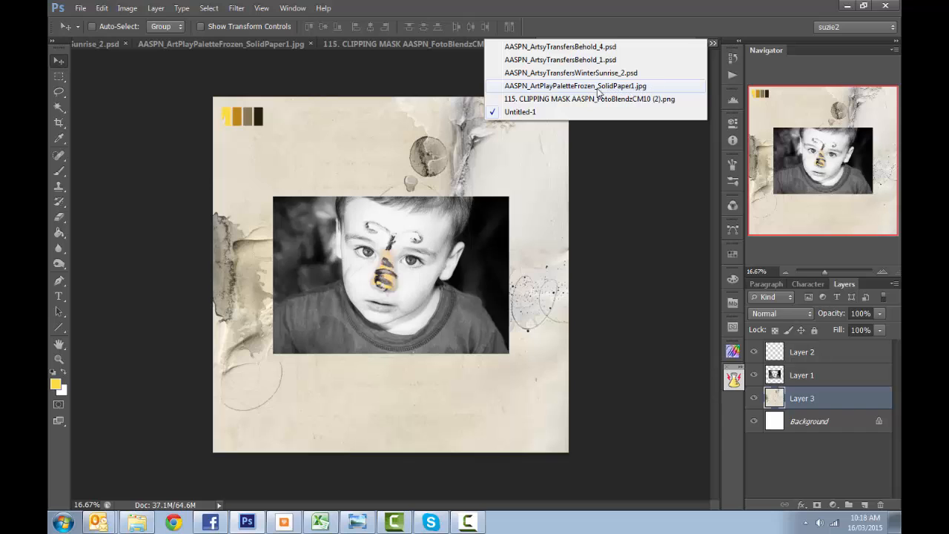
left_click(548, 88)
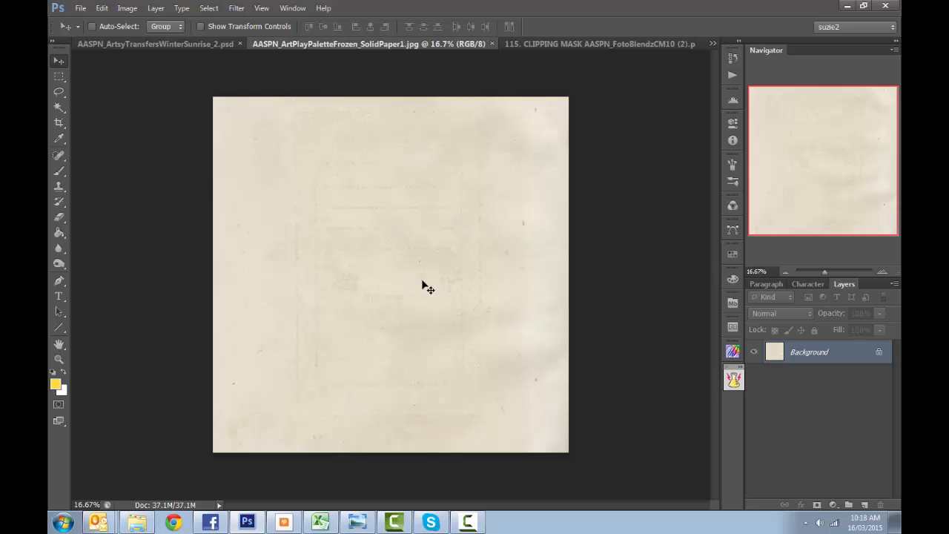
key("ctrl+a")
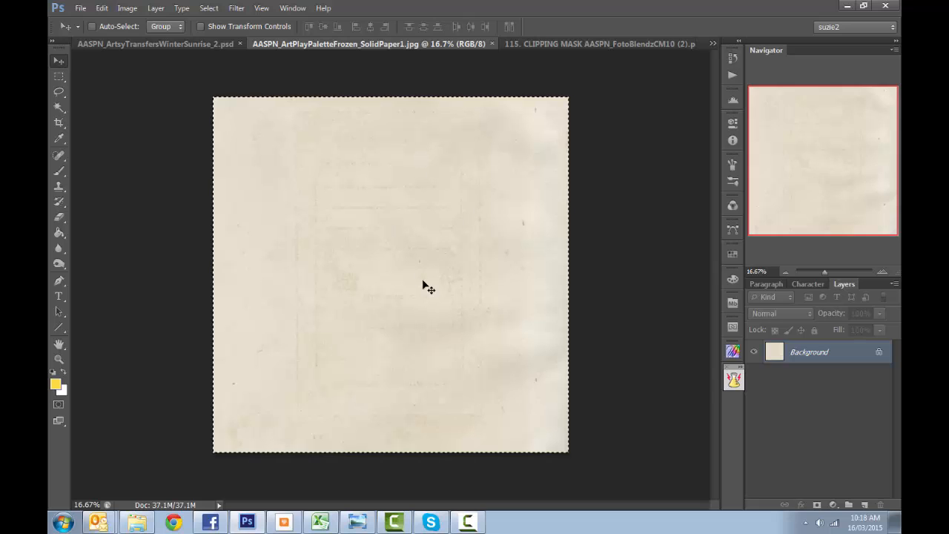
left_click(491, 44)
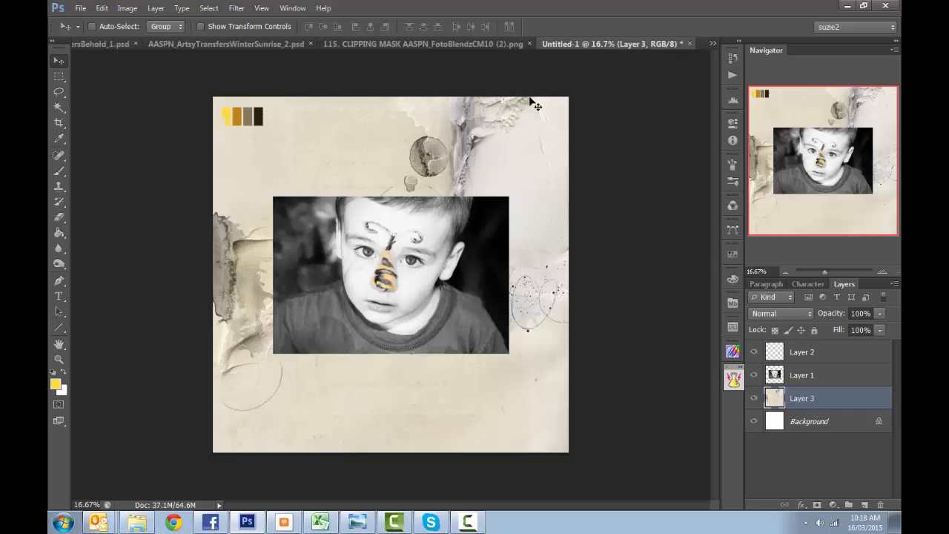
left_click(810, 420)
key("ctrl+v")
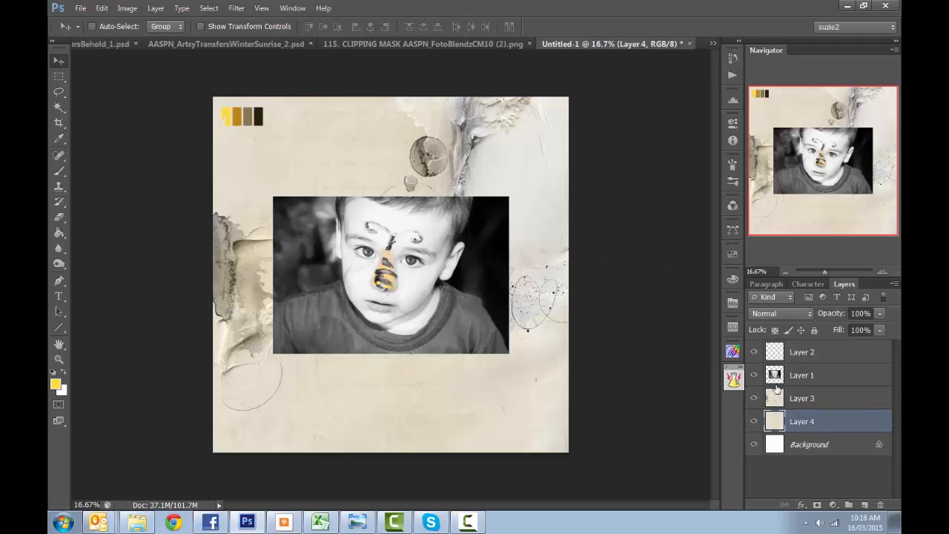
- Hide the photo layer and compare the artsy paper with the solid paper by switching Layer 3's visibility off and on
left_click(754, 374)
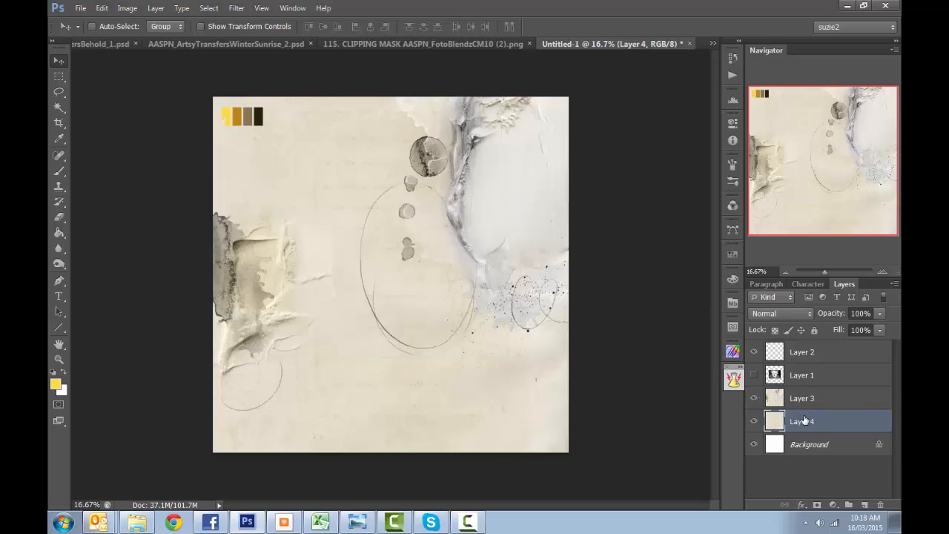
left_click(754, 398)
left_click(754, 398)
left_click(754, 398)
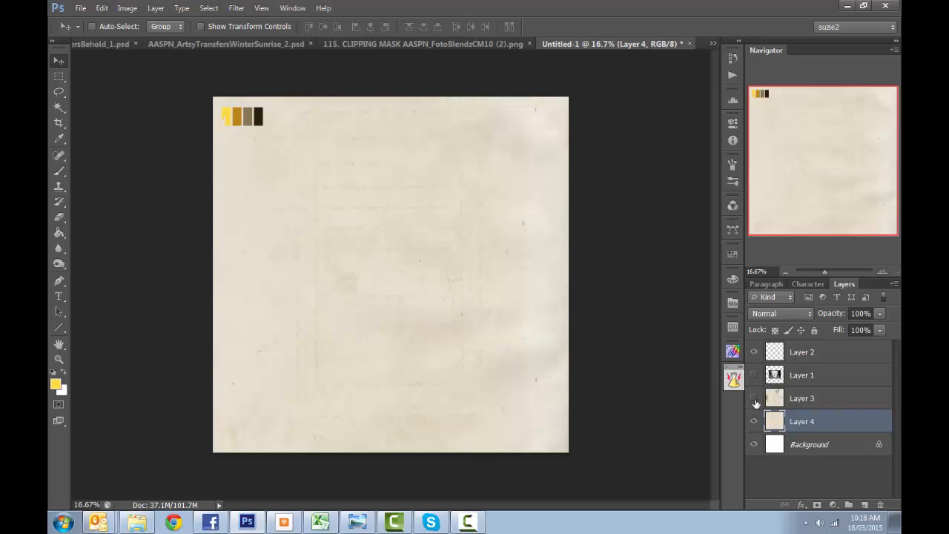
left_click(755, 399)
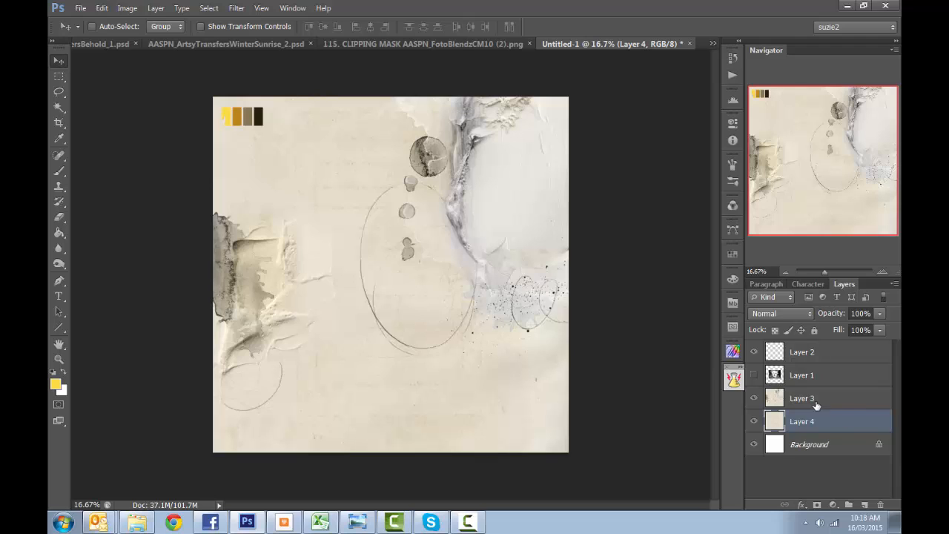
- Rotate both paper layers, Layer 3 and Layer 4, together by 90 degrees clockwise
left_click(815, 401, "shift")
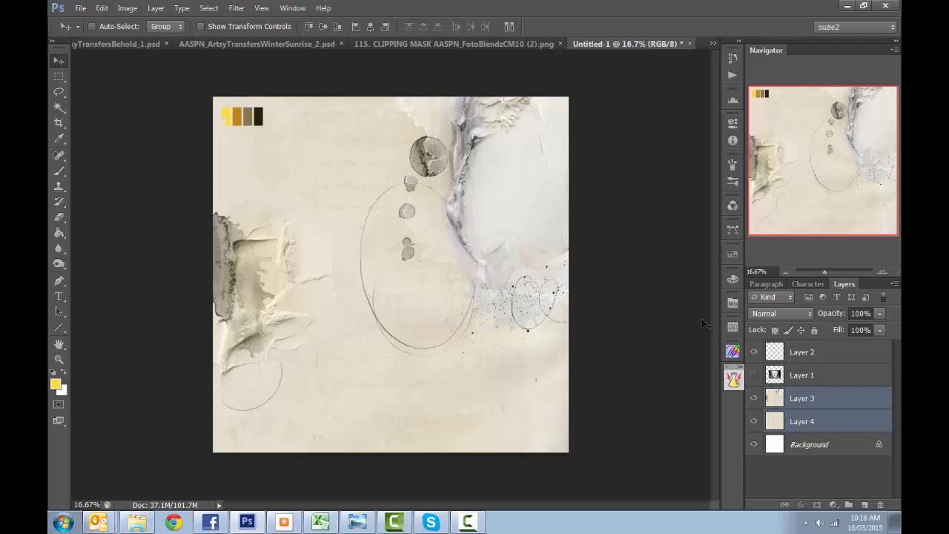
key("ctrl+t")
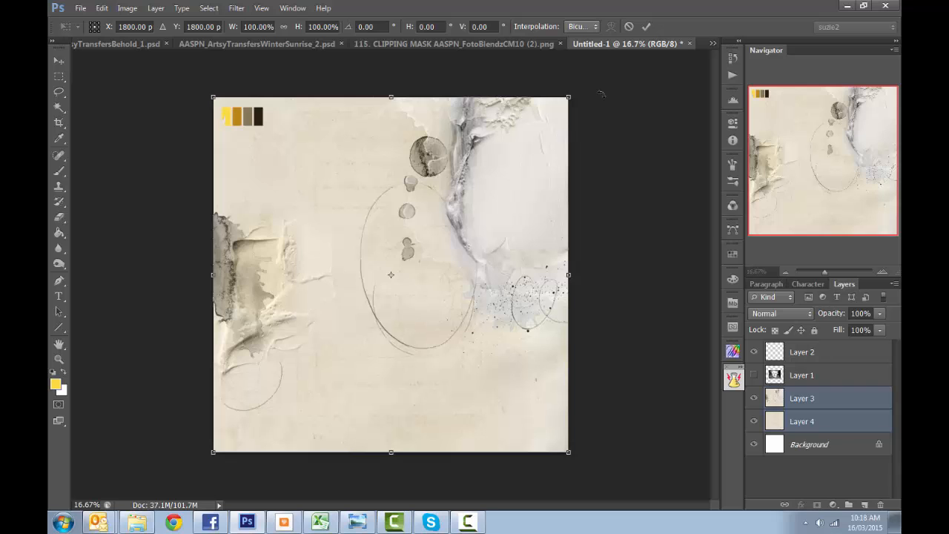
left_click_drag(581, 84, 519, 402)
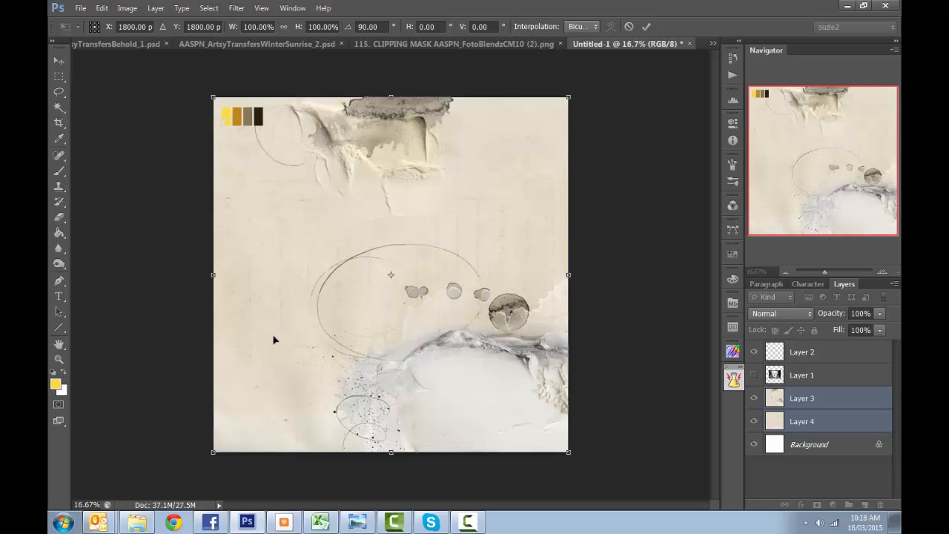
key("Return")
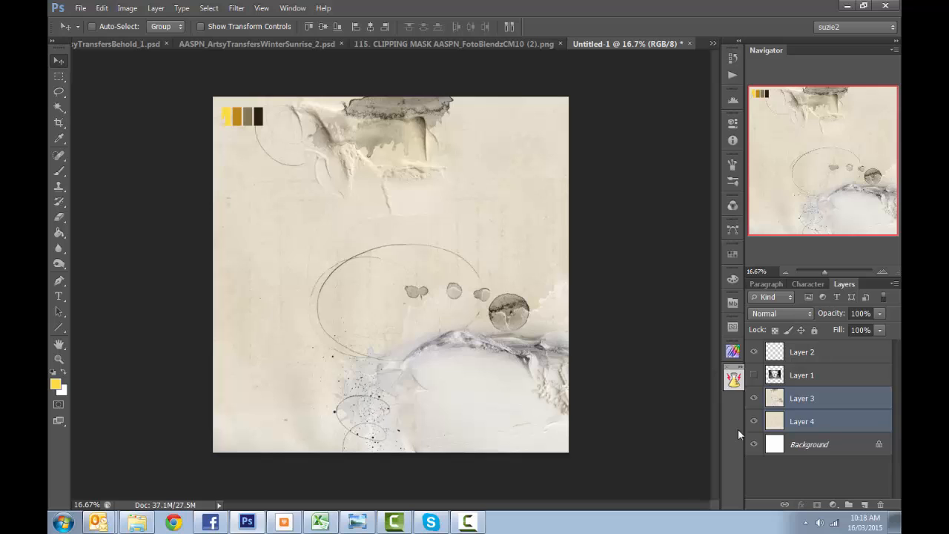
- Show the photo on Layer 1 again, scale it to about half size and place it in the page's upper-right area
left_click(754, 375)
left_click(795, 377)
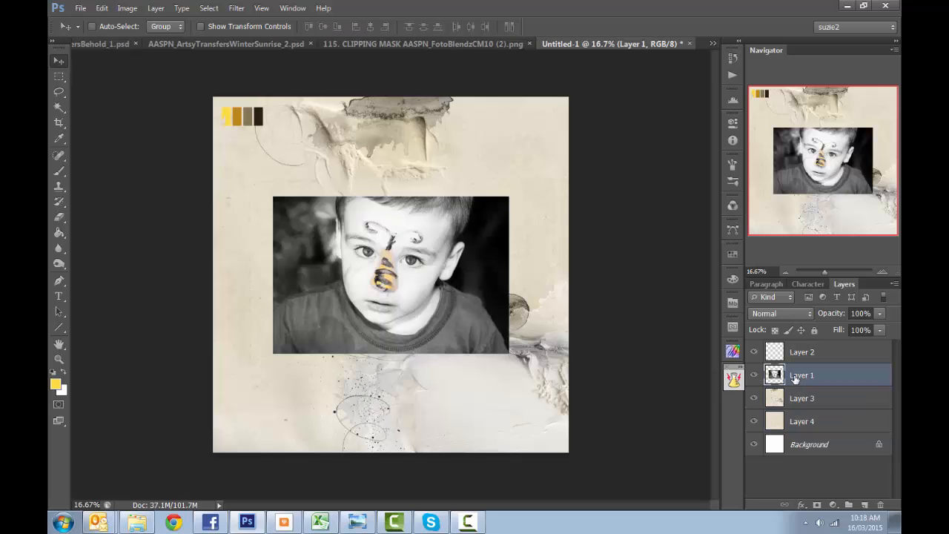
key("ctrl+t")
left_click_drag(272, 354, 390, 274)
left_click_drag(496, 251, 497, 206)
key("Return")
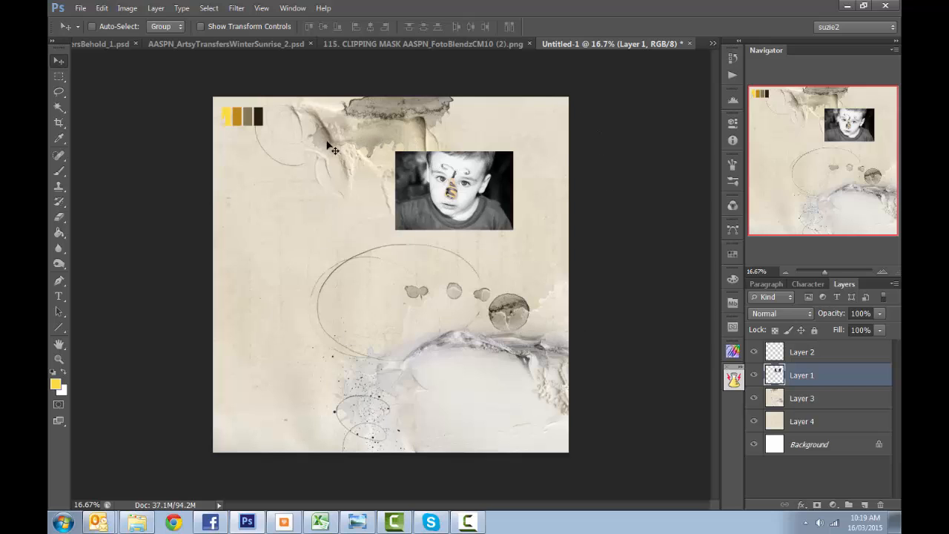
- Cut the lower part of the artsy paper out of Layer 3 with a freehand Lasso selection passing just below the torn-paper detail
left_click(812, 409)
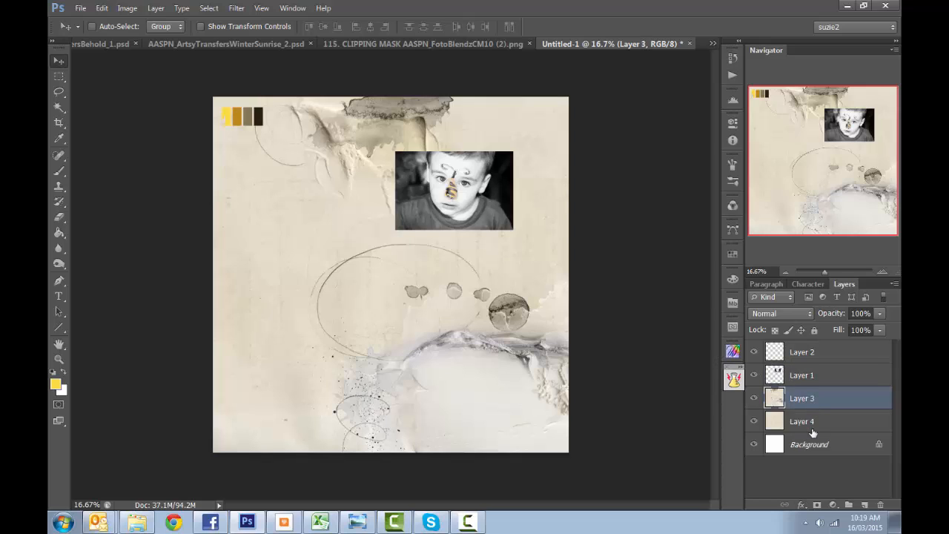
left_click(812, 430, "shift")
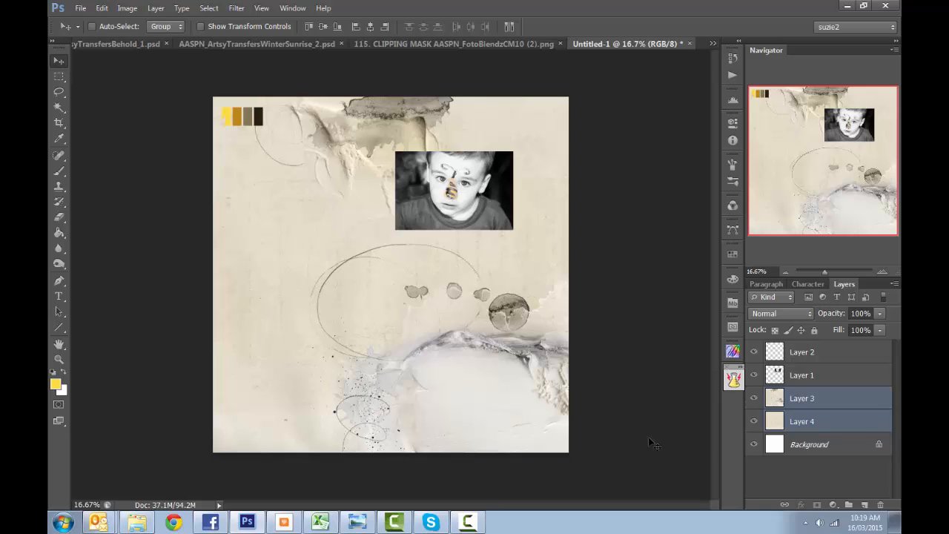
left_click(791, 400)
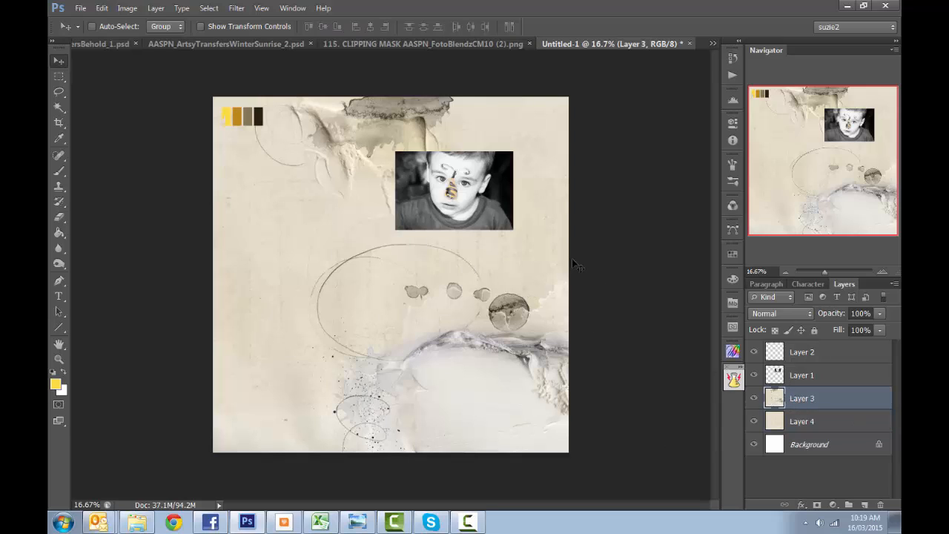
key("l")
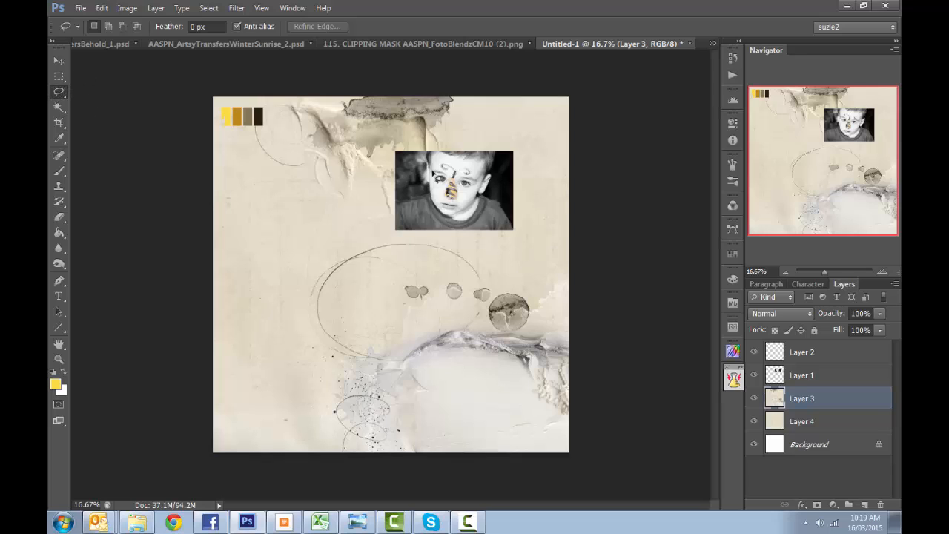
mouse_move(569, 258)
left_mouse_down()
mouse_move(170, 315)
mouse_move(178, 434)
mouse_move(291, 502)
mouse_move(584, 496)
mouse_move(645, 377)
mouse_move(627, 263)
left_mouse_up()
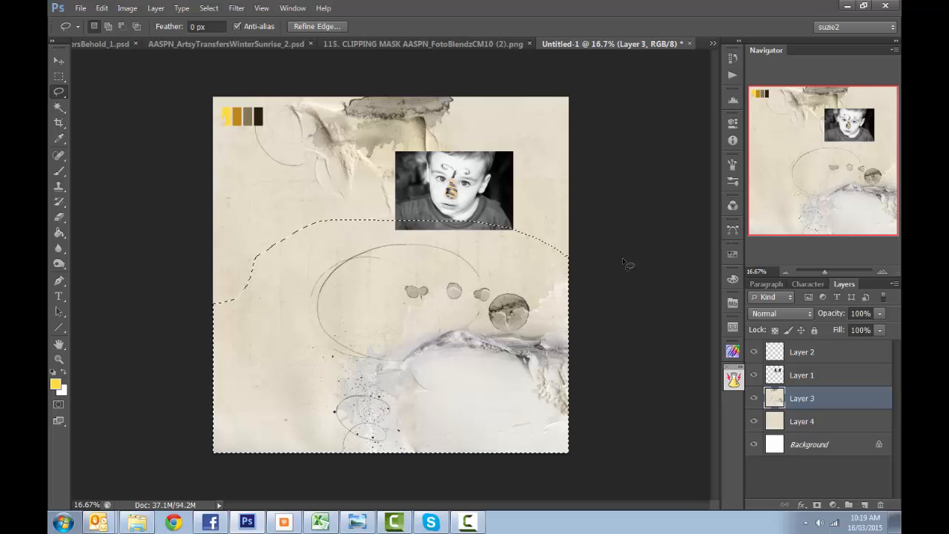
key("Delete")
key("ctrl+d")
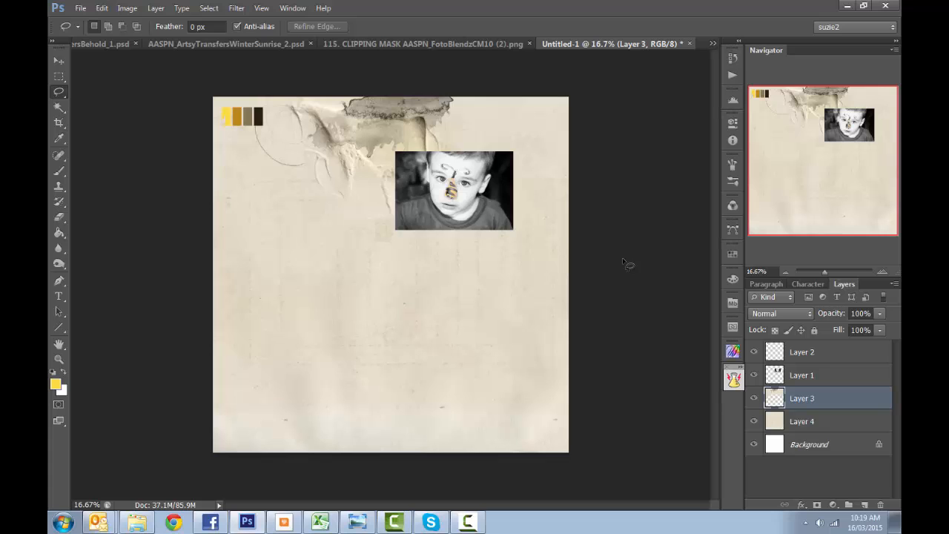
- Paste the cut piece of artsy paper as a layer above Layer 3 and hide it
key("ctrl+v")
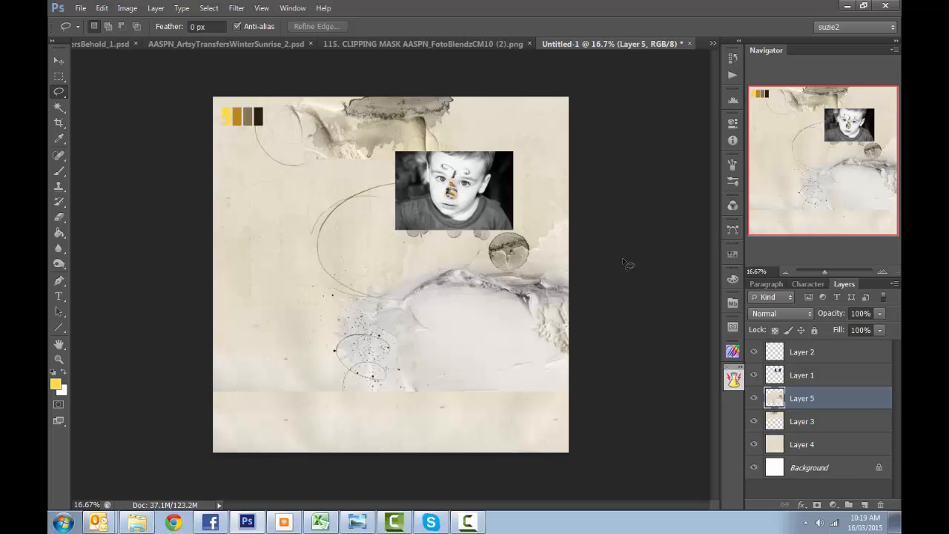
left_click(755, 401)
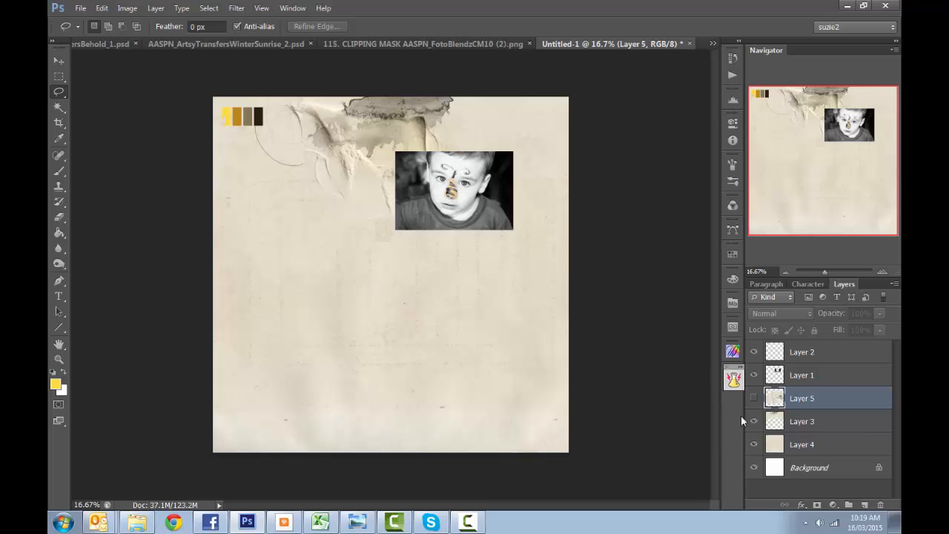
- Toggle Layer 5's visibility to compare the page with and without the cut paper piece
left_click(755, 399)
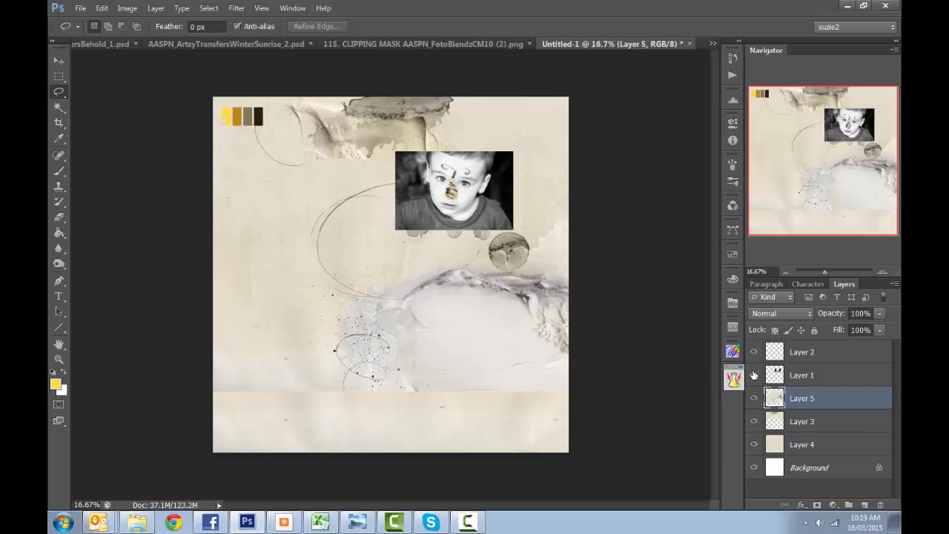
left_click(754, 399)
left_click(754, 399)
left_click(754, 398)
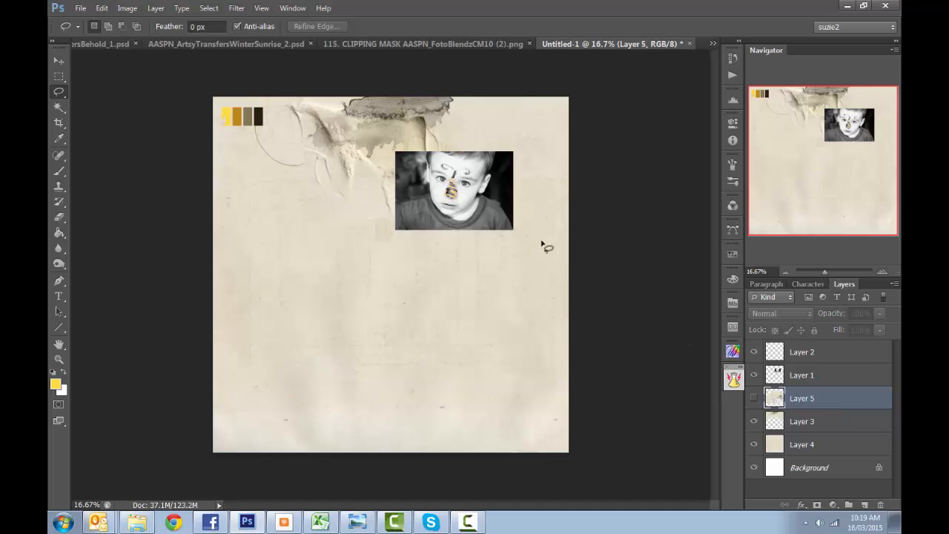
- Scale Layer 3 and Layer 4 together to 111.25% and shift them toward the upper right, aligned with the page's bottom edge
left_click(796, 422)
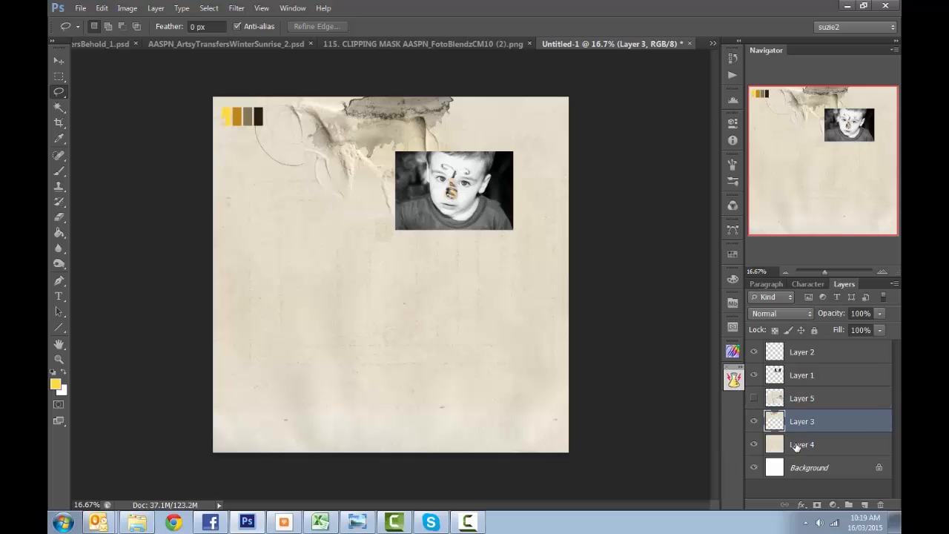
left_click(797, 445, "shift")
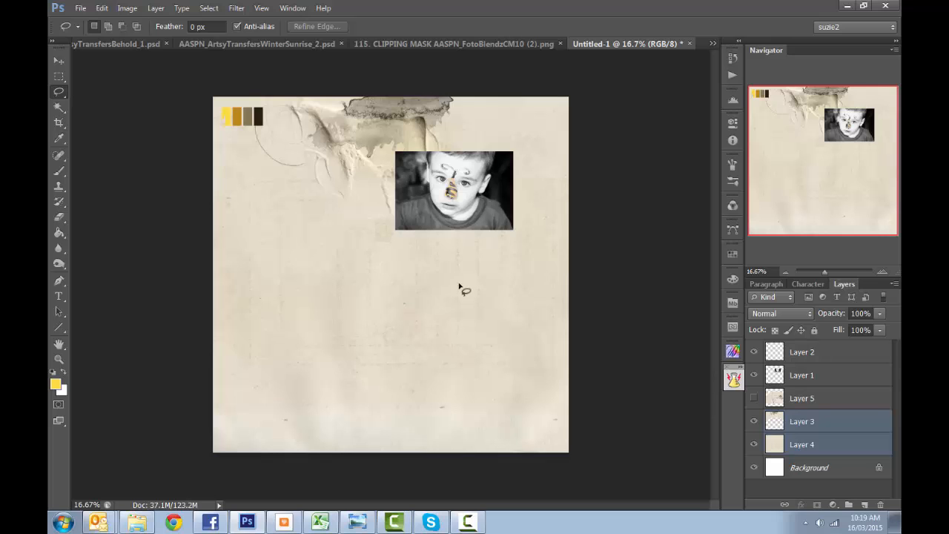
key("ctrl+t")
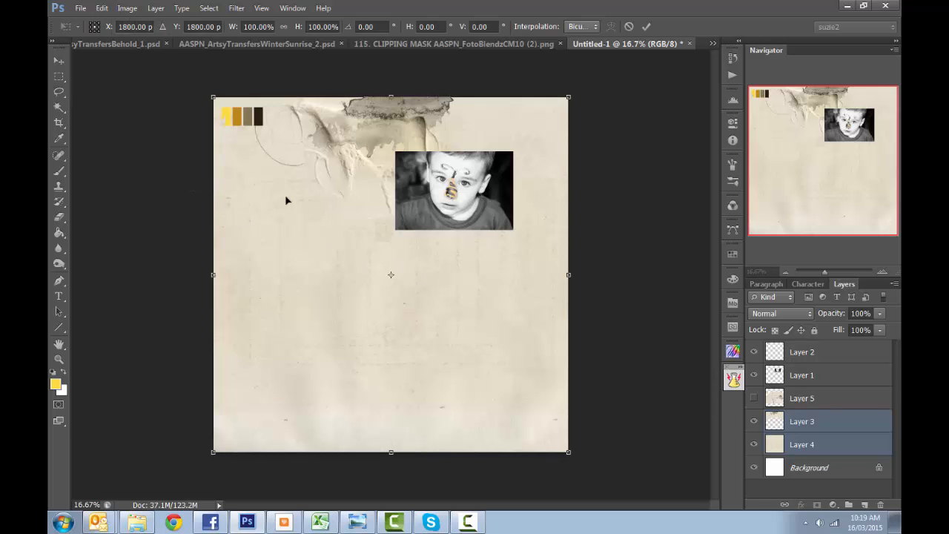
left_click_drag(300, 195, 372, 147)
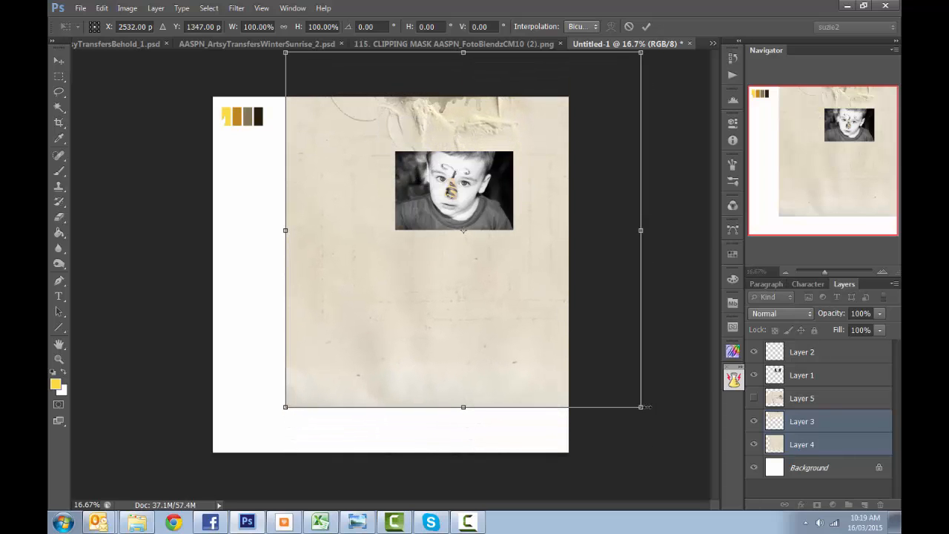
left_click_drag(647, 416, 681, 448)
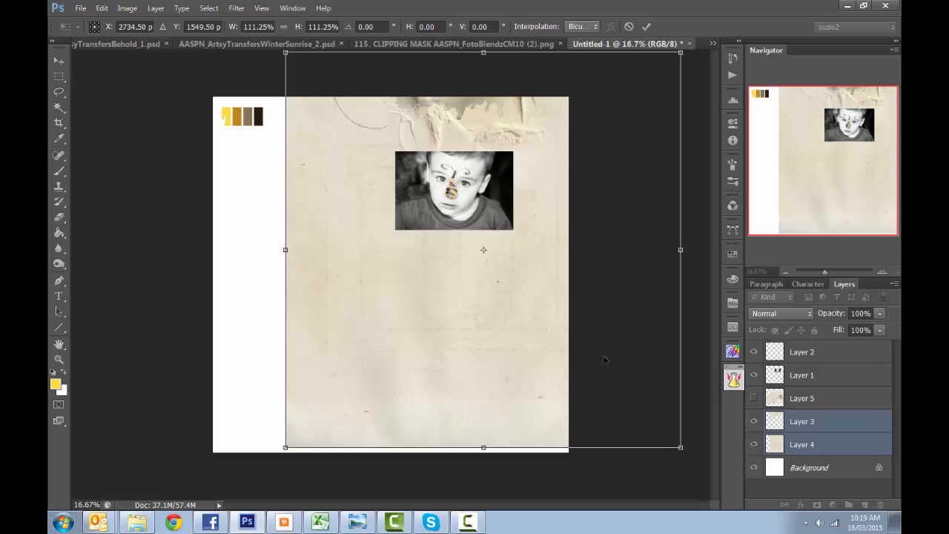
left_click_drag(604, 354, 588, 358)
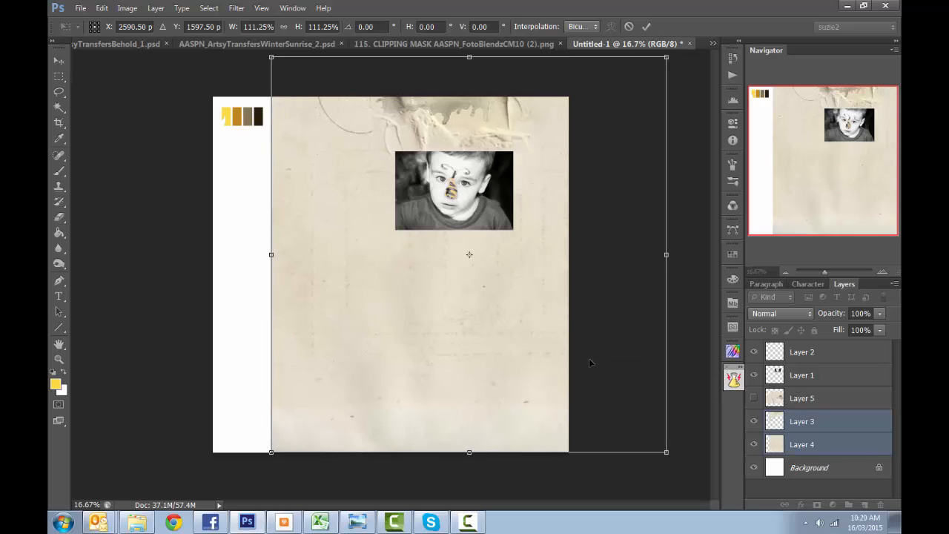
key("l")
key("Return")
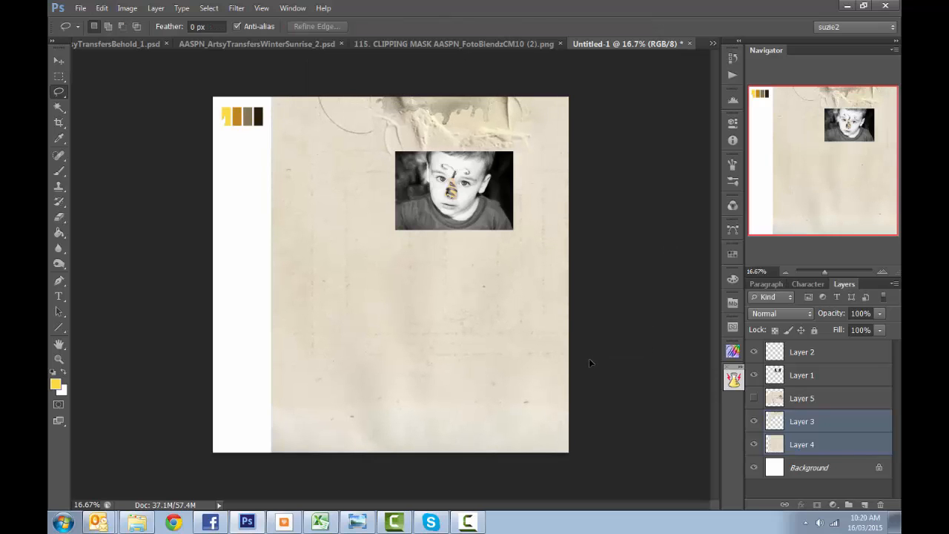
- Fill the blank strip along the page's left edge on Layer 4 with cloned paper texture using an 800 px Clone Stamp
left_click(782, 444)
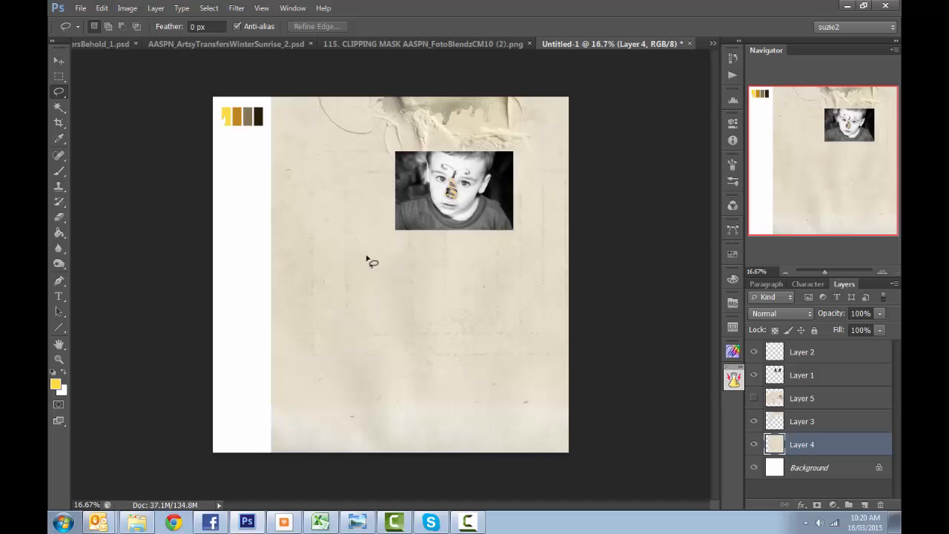
key("s")
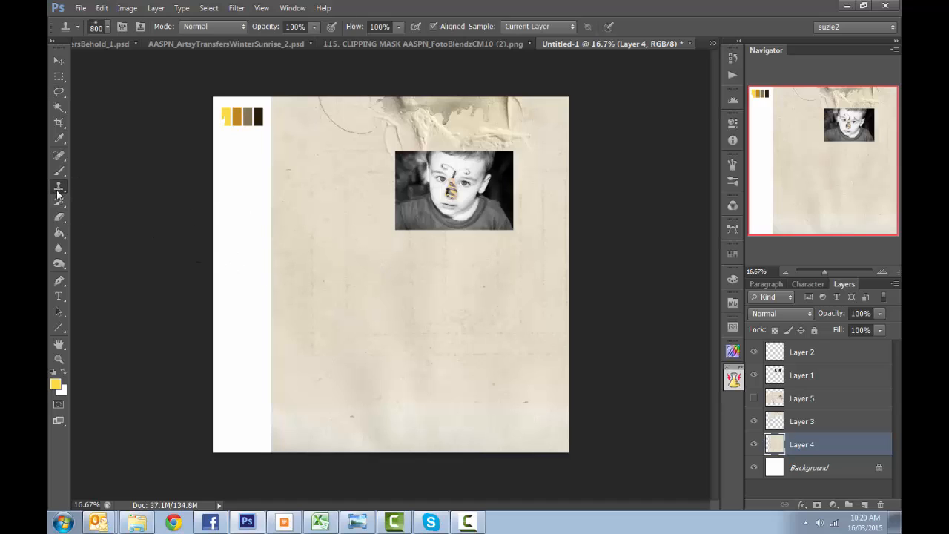
left_click(347, 258, "alt")
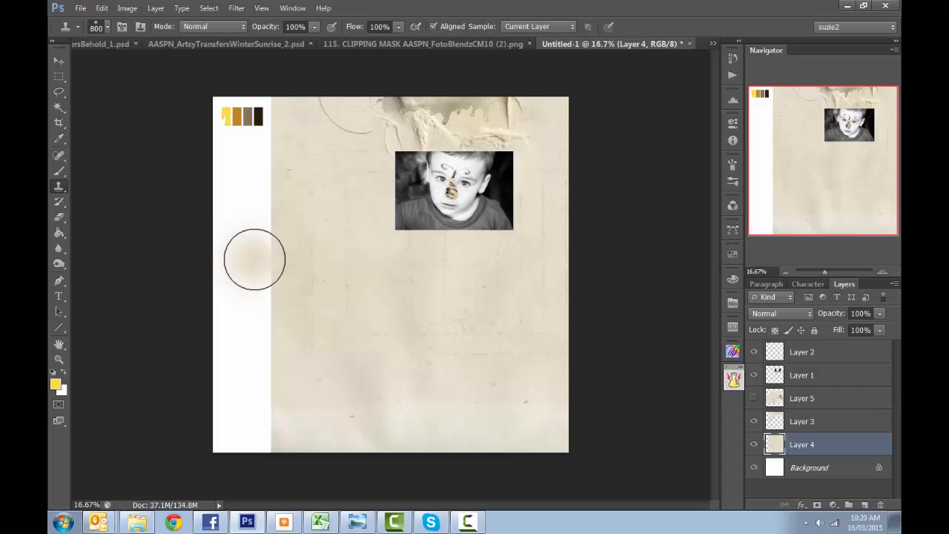
mouse_move(244, 260)
left_mouse_down()
mouse_move(243, 123)
mouse_move(234, 280)
mouse_move(246, 147)
mouse_move(236, 127)
mouse_move(255, 114)
mouse_move(250, 337)
mouse_move(233, 300)
mouse_move(221, 347)
mouse_move(228, 374)
mouse_move(246, 377)
mouse_move(258, 433)
mouse_move(206, 450)
mouse_move(205, 468)
mouse_move(243, 459)
mouse_move(263, 395)
mouse_move(263, 103)
mouse_move(223, 86)
mouse_move(216, 133)
mouse_move(219, 105)
mouse_move(233, 93)
mouse_move(272, 100)
left_mouse_up()
left_click(232, 197, "alt")
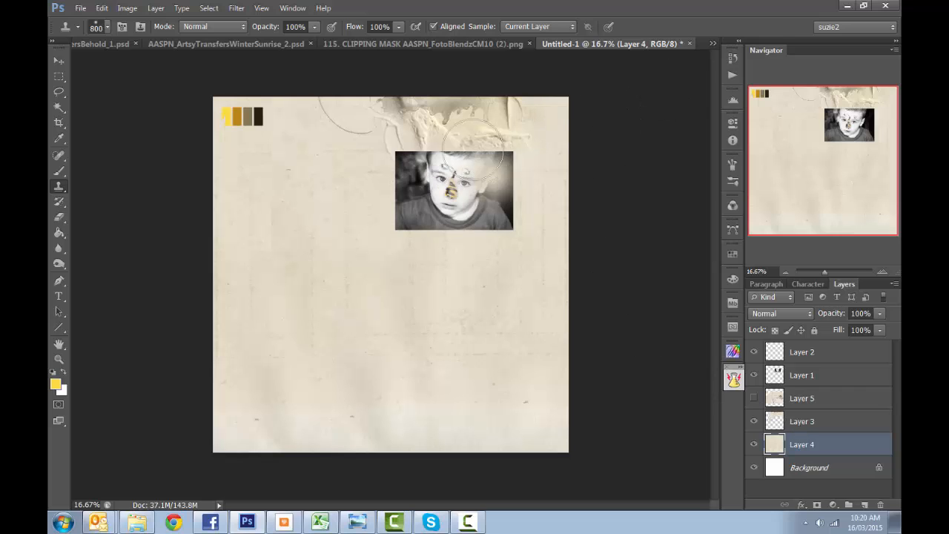
- Select and copy the entire mask in 115. CLIPPING MASK AASPN_FotoBlendzCM10 (2).png
key("v")
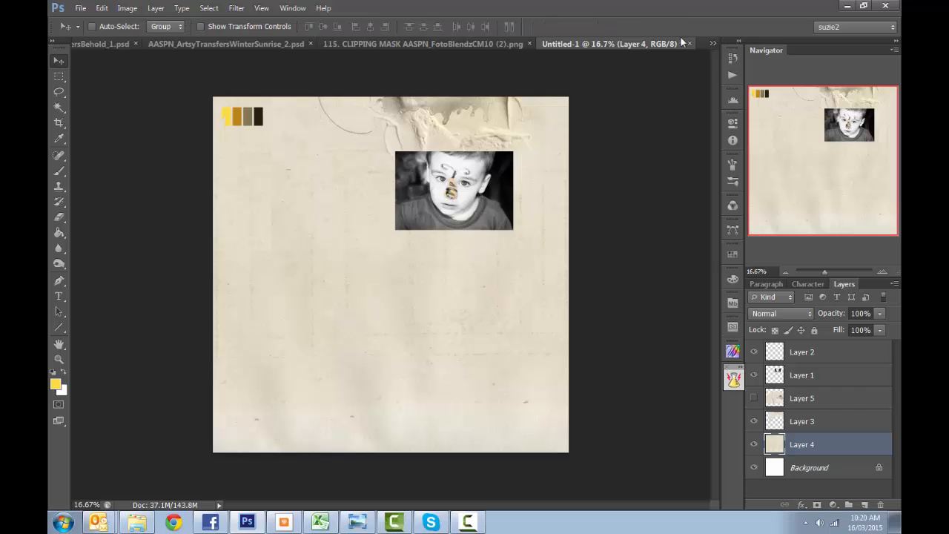
left_click(712, 43)
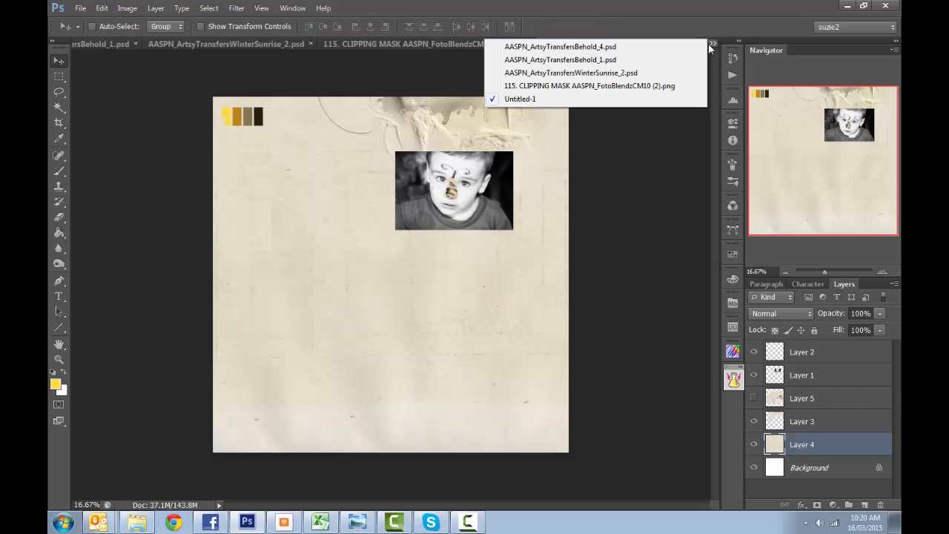
left_click(576, 86)
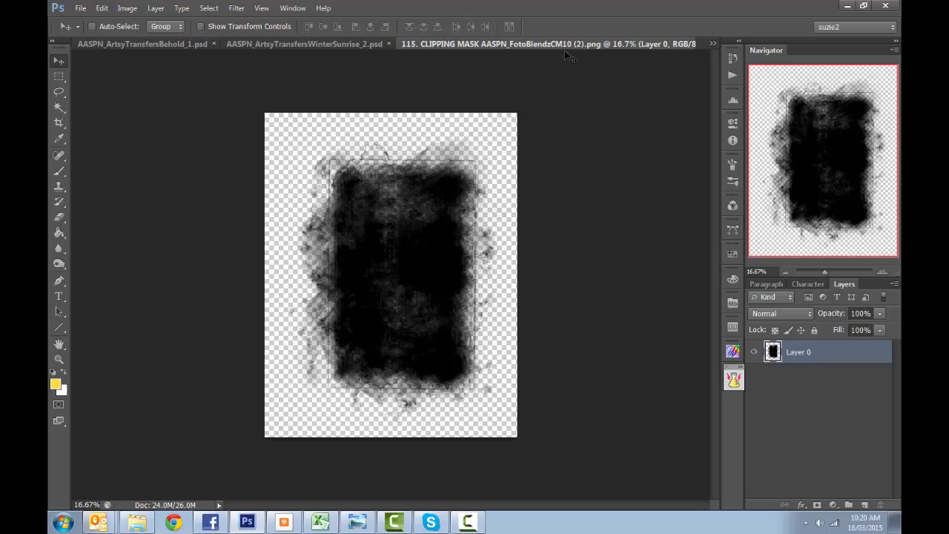
key("ctrl+a")
- Paste the mask above Layer 5 in Untitled-1 and clip the photo on Layer 1 to it
left_click(712, 44)
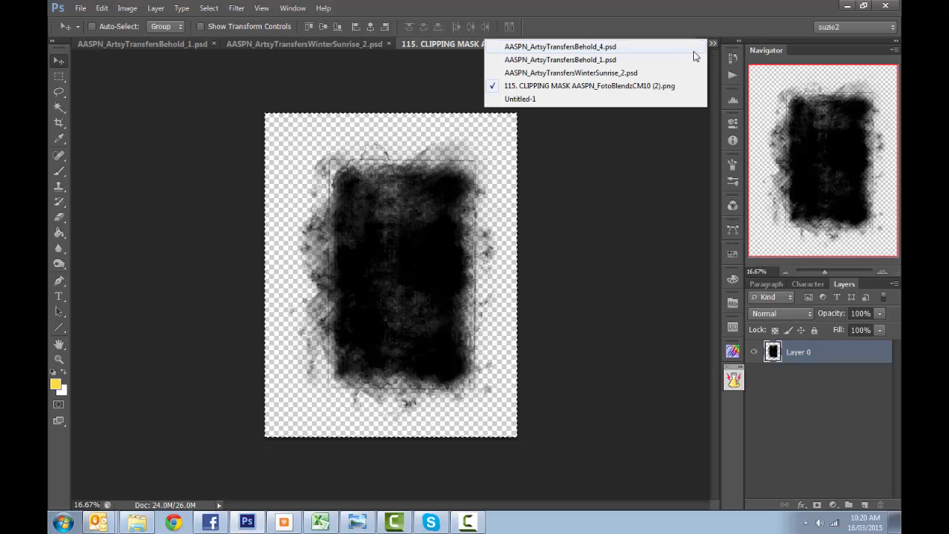
left_click(546, 99)
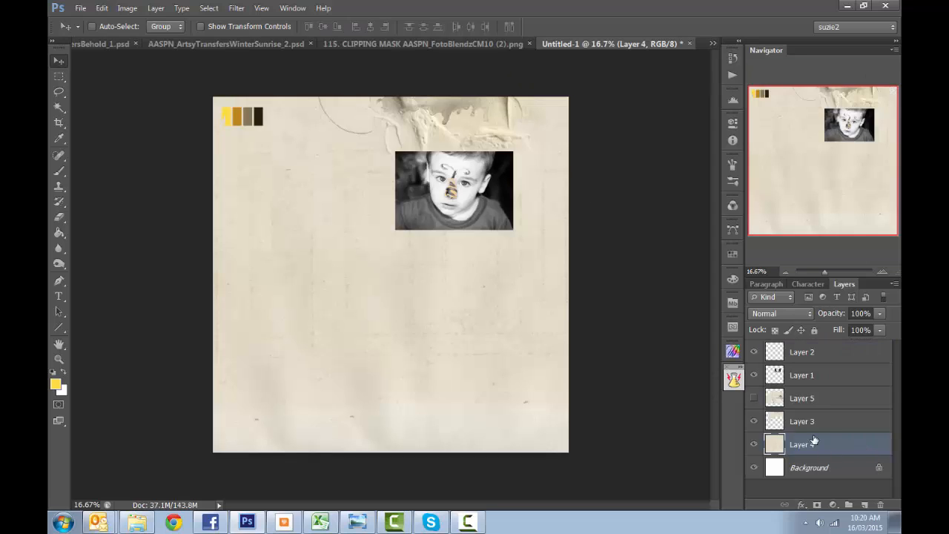
left_click(822, 399)
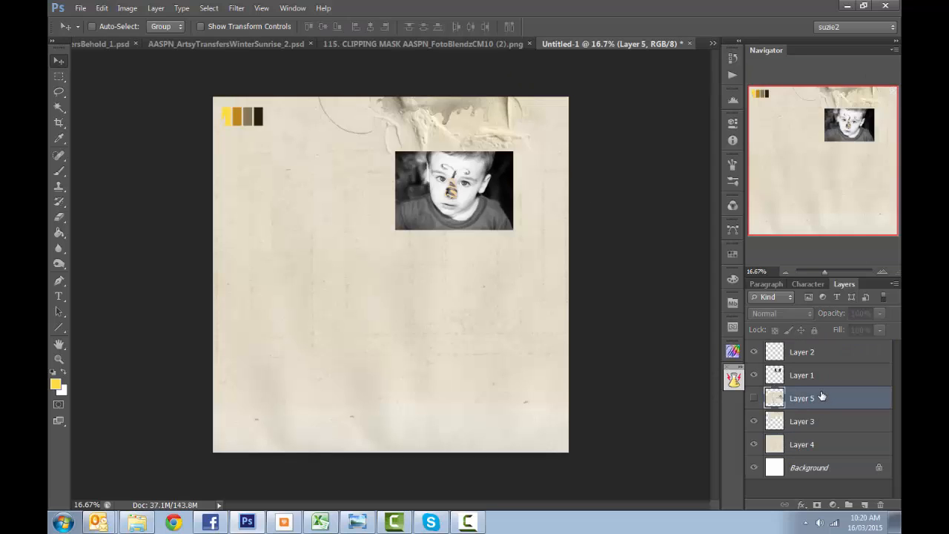
key("ctrl+v")
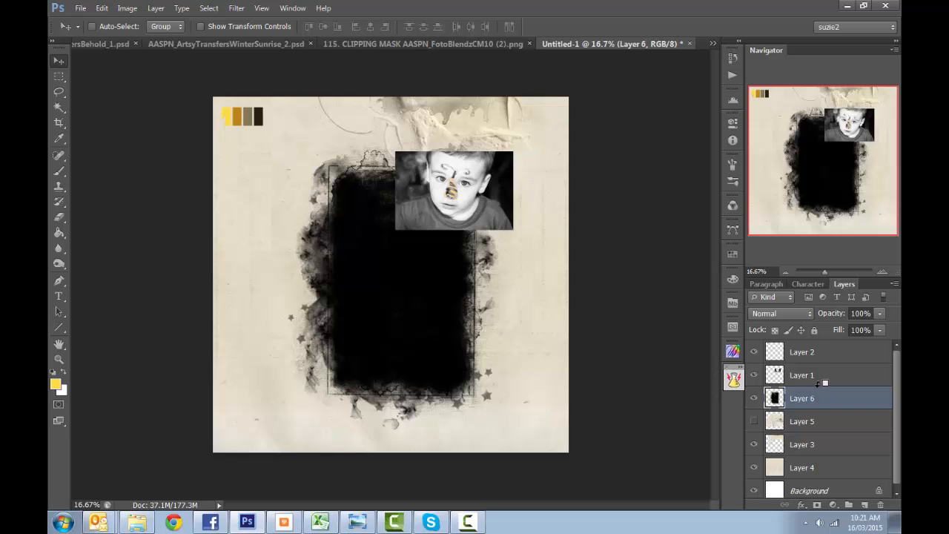
left_click(818, 383, "alt")
left_click(818, 379)
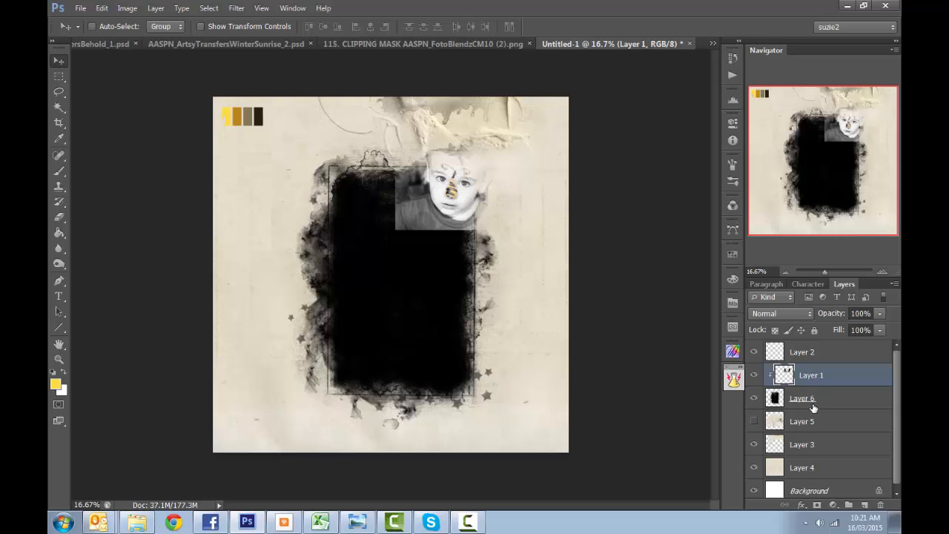
- Rotate the mask on Layer 6 by -90 degrees, shrink it to slightly under 41% and position it over the child's face in the photo
left_click(813, 400, "shift")
key("ctrl+t")
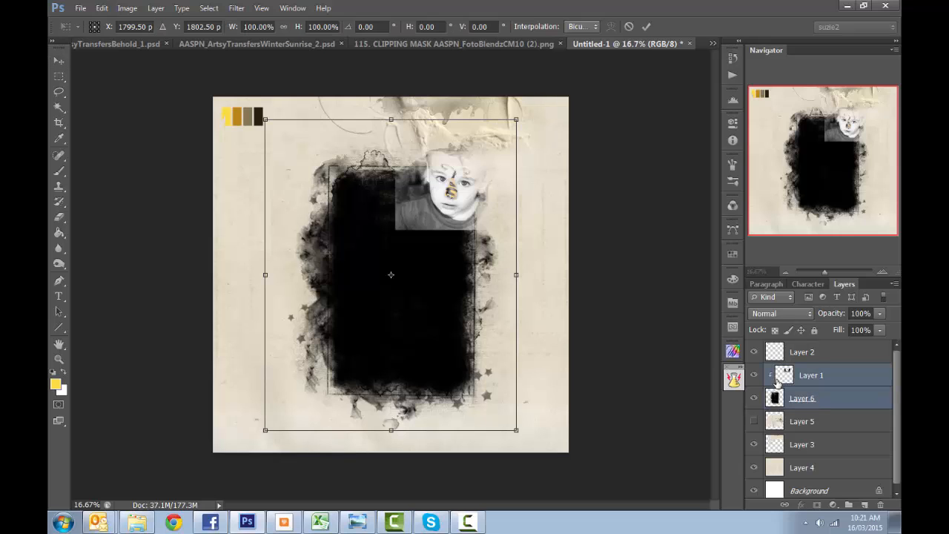
left_click(835, 395)
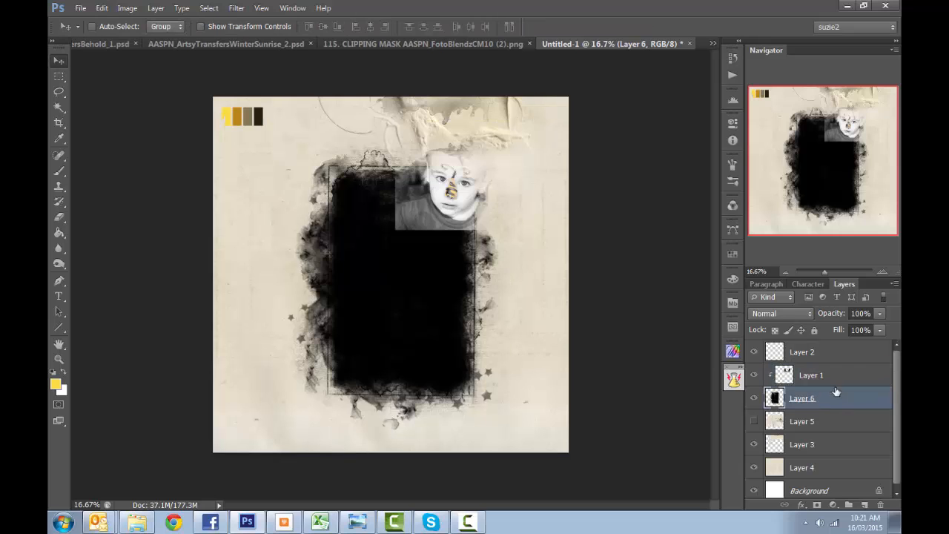
left_click_drag(519, 117, 378, 304)
left_click_drag(376, 292, 292, 269)
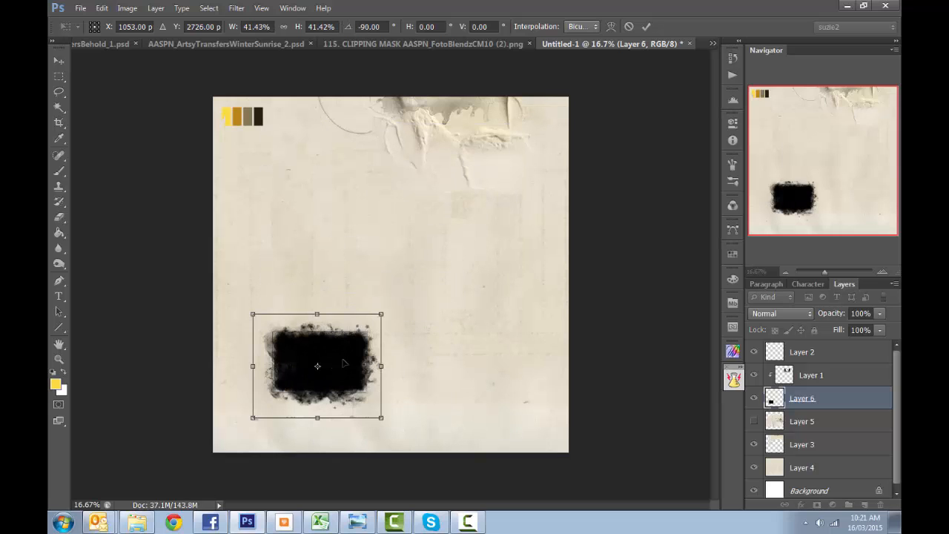
left_click_drag(353, 355, 491, 186)
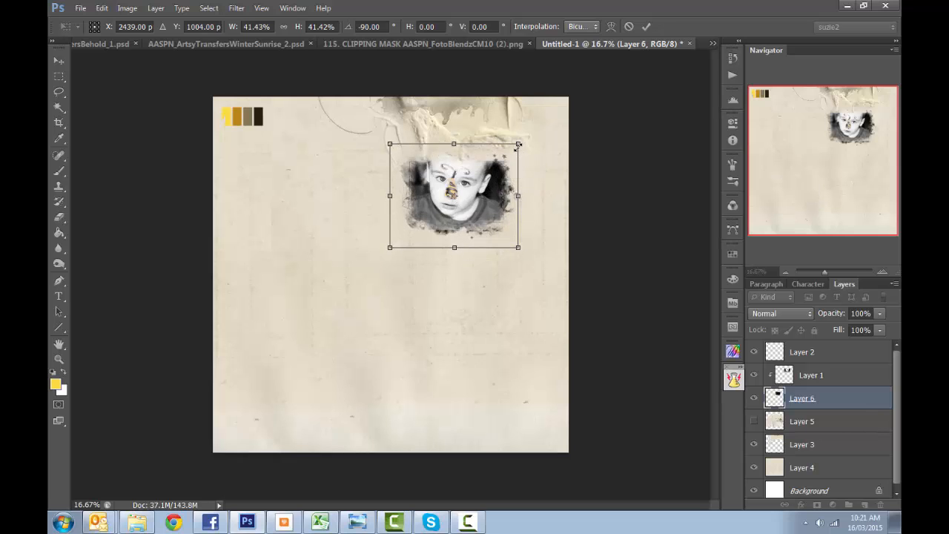
left_click_drag(518, 145, 510, 151)
left_click_drag(494, 199, 496, 190)
key("Return")
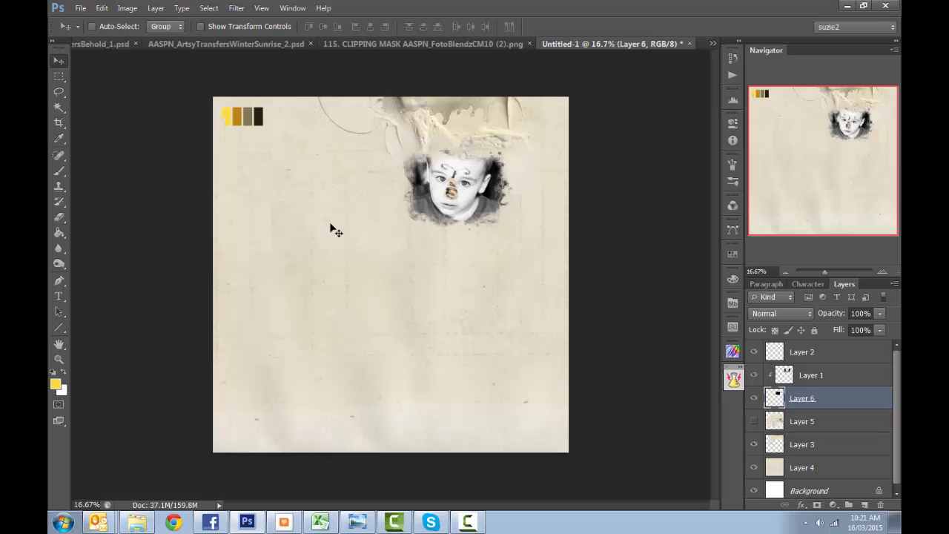
- Link Layer 1 with Layer 6 and scale the masked photo to about 119%, keeping it below the torn-paper detail
left_click(801, 375, "ctrl")
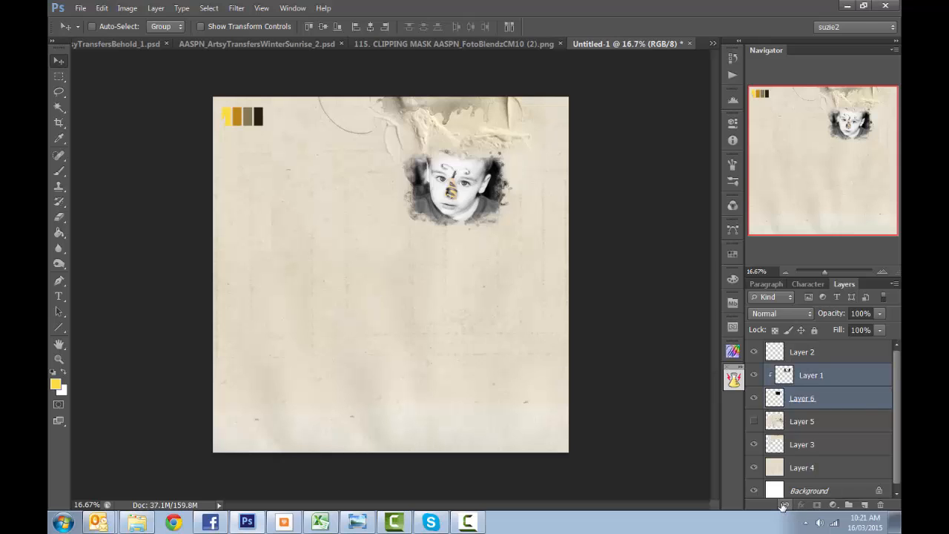
left_click(784, 504)
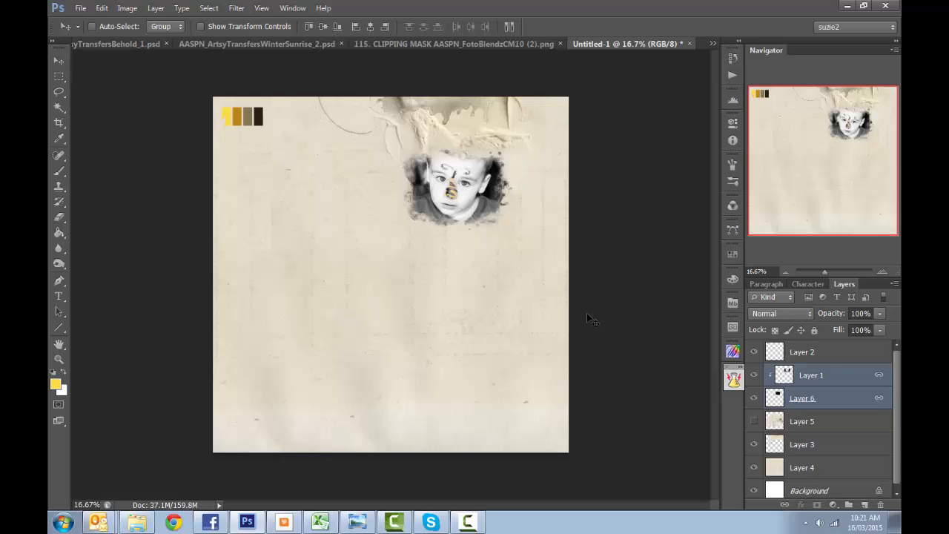
key("ctrl+t")
left_click_drag(393, 238, 369, 257)
left_click_drag(484, 225, 491, 222)
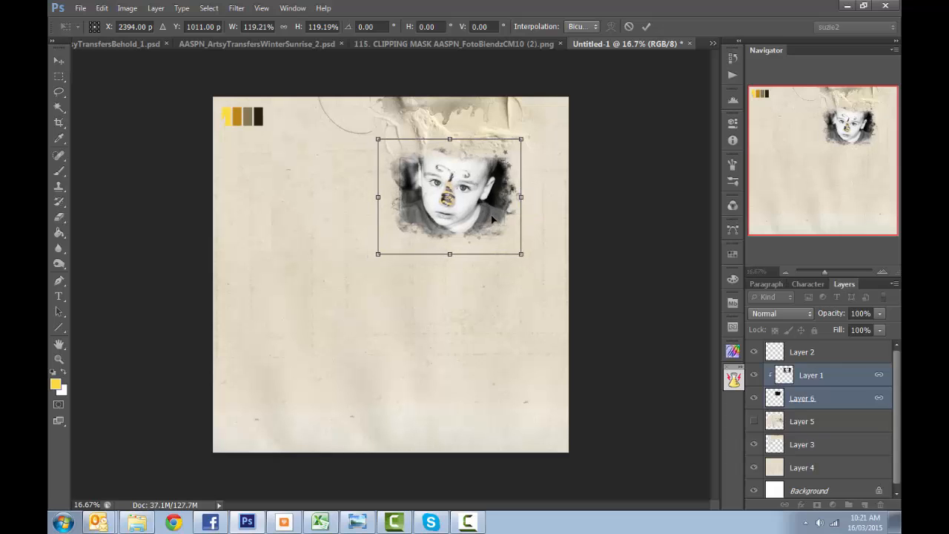
key("Return")
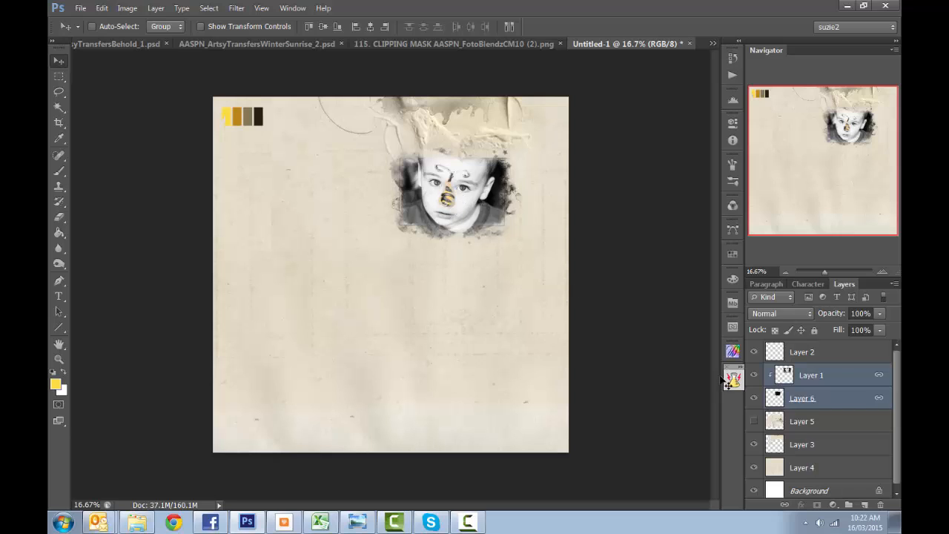
- Warm the photo on Layer 1 with a Color Balance adjustment of the midtones, using levels +21, 0 and -24
left_click(808, 377)
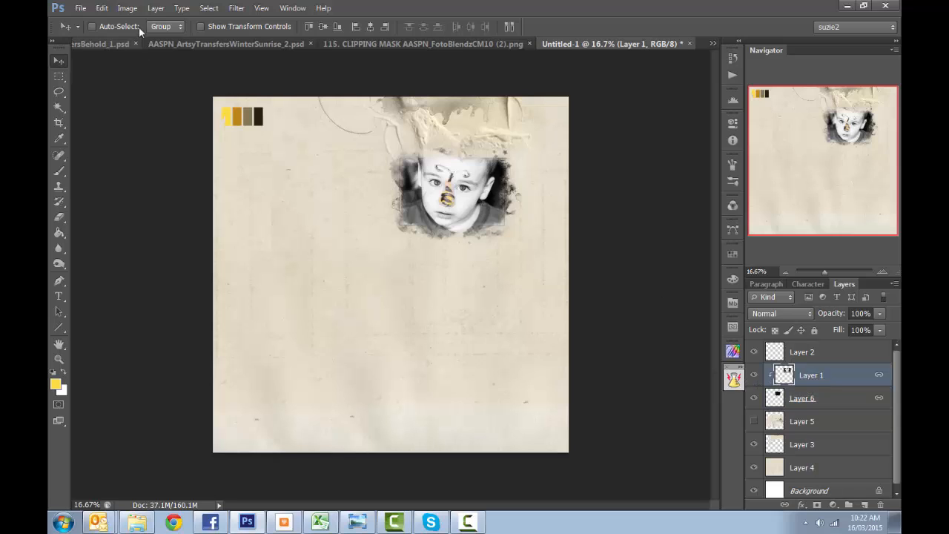
left_click(127, 8)
mouse_move(176, 44)
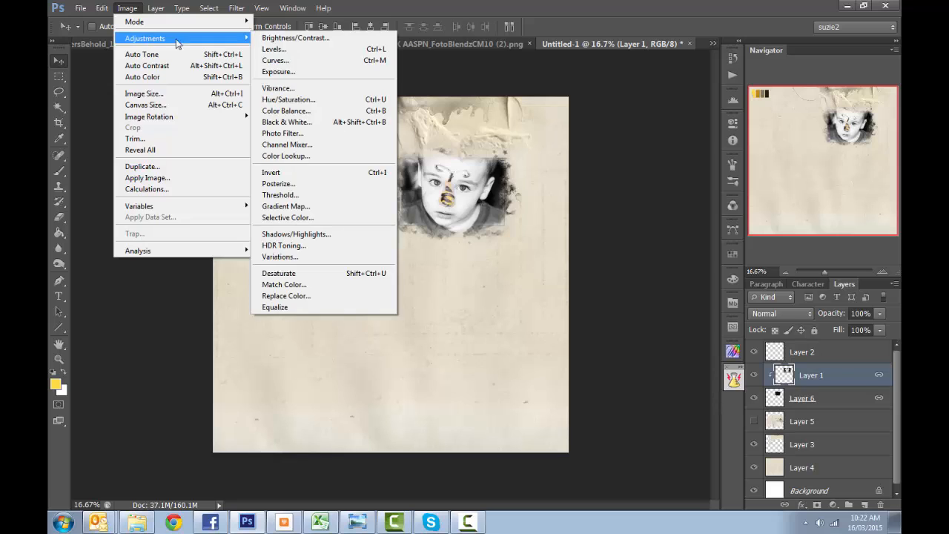
left_click(316, 116)
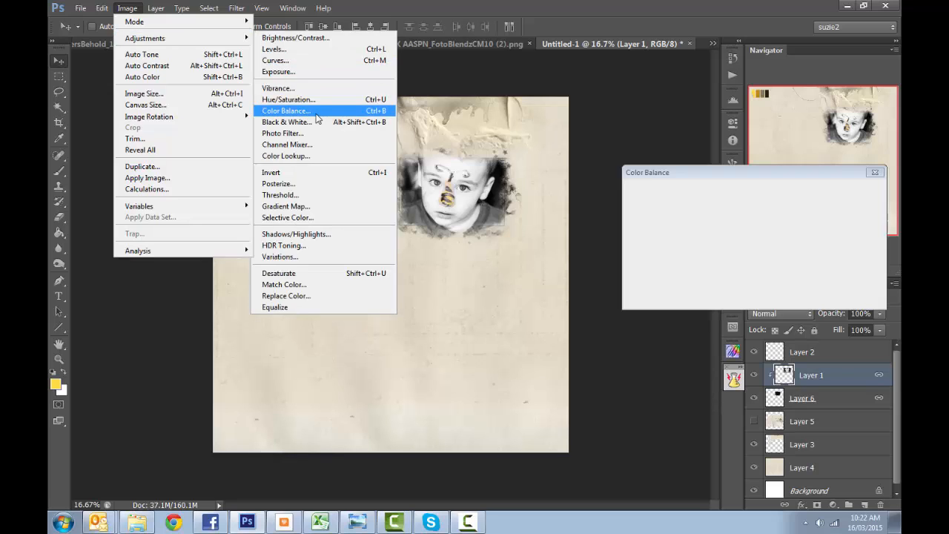
left_click_drag(731, 222, 717, 250)
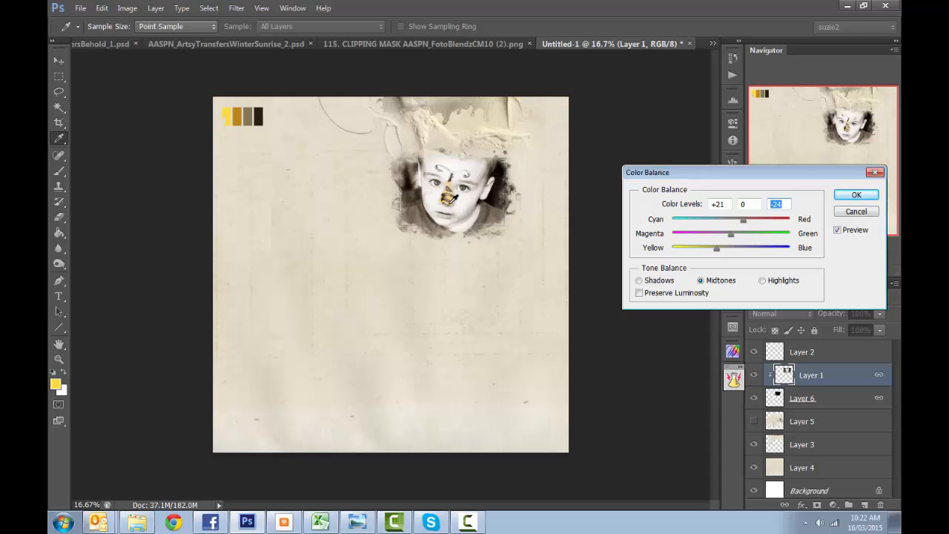
left_click(871, 195)
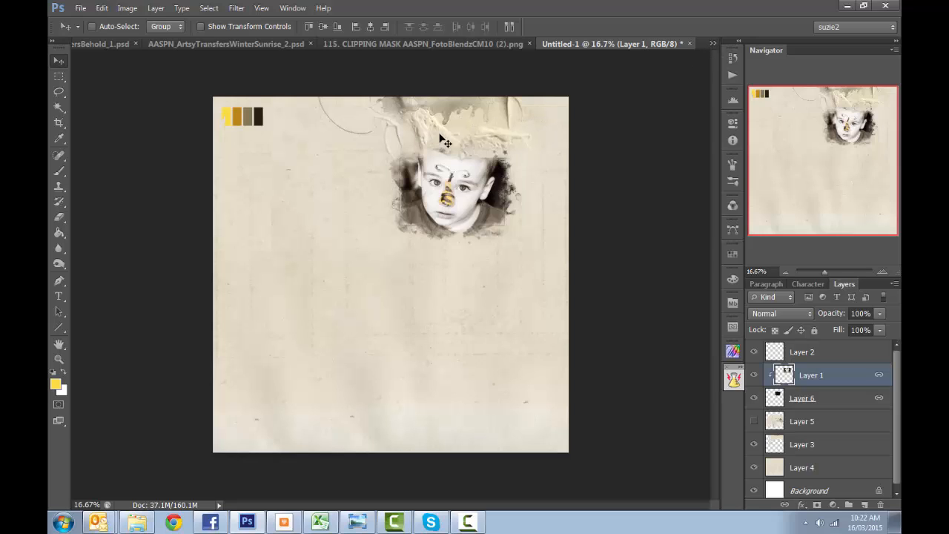
- Switch to AASPN_ArtsyTransfersWinterSunrise_2.psd and group all of its layers, from the paint layer down to the lowest texture layer
left_click(711, 44)
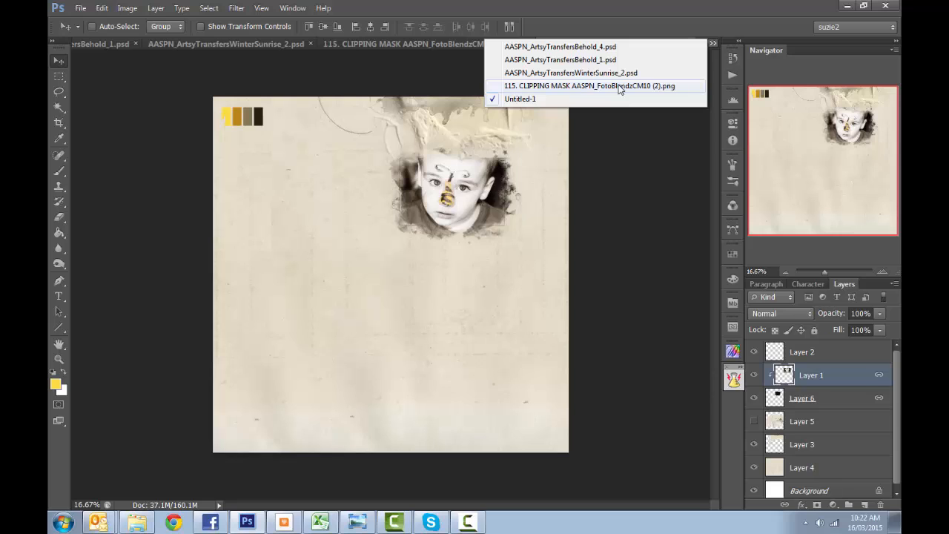
left_click(566, 74)
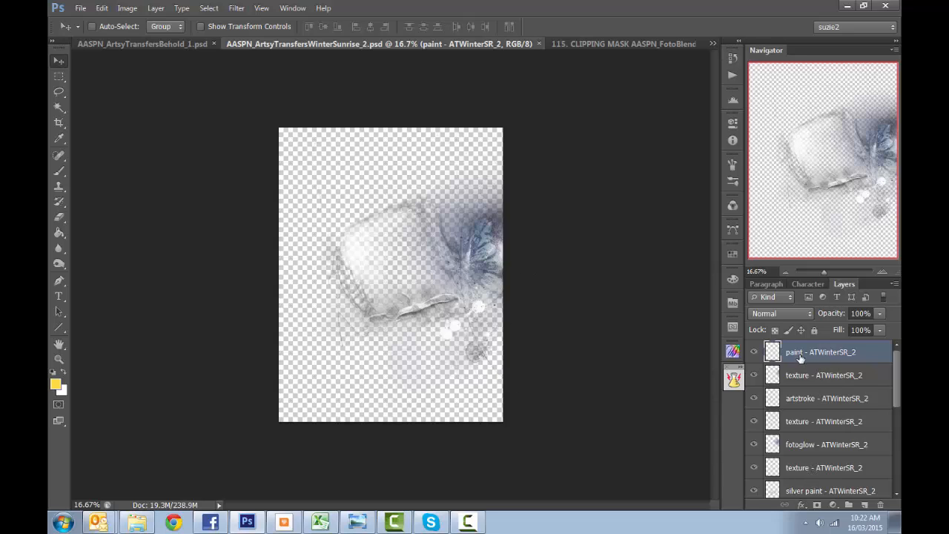
mouse_move(896, 401)
left_mouse_down()
mouse_move(900, 486)
mouse_move(894, 386)
left_mouse_up()
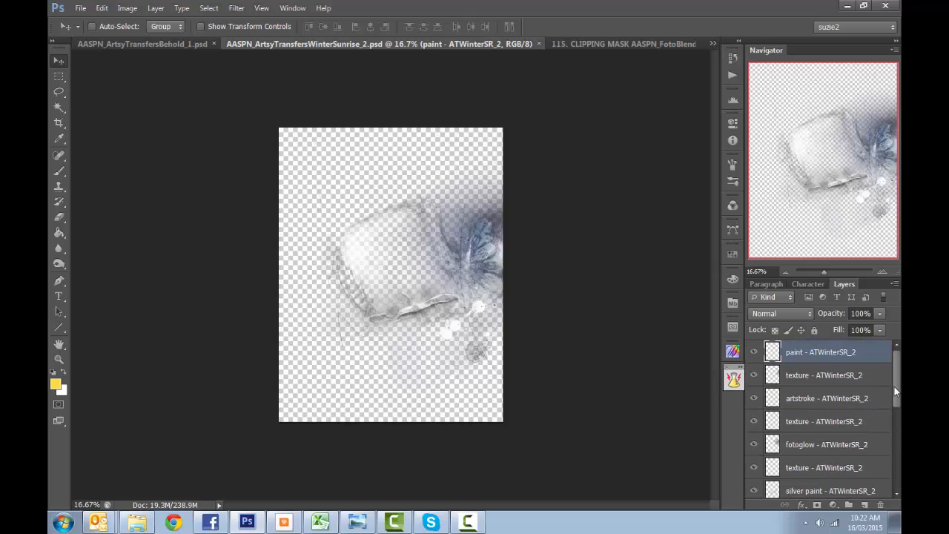
double_click(806, 353)
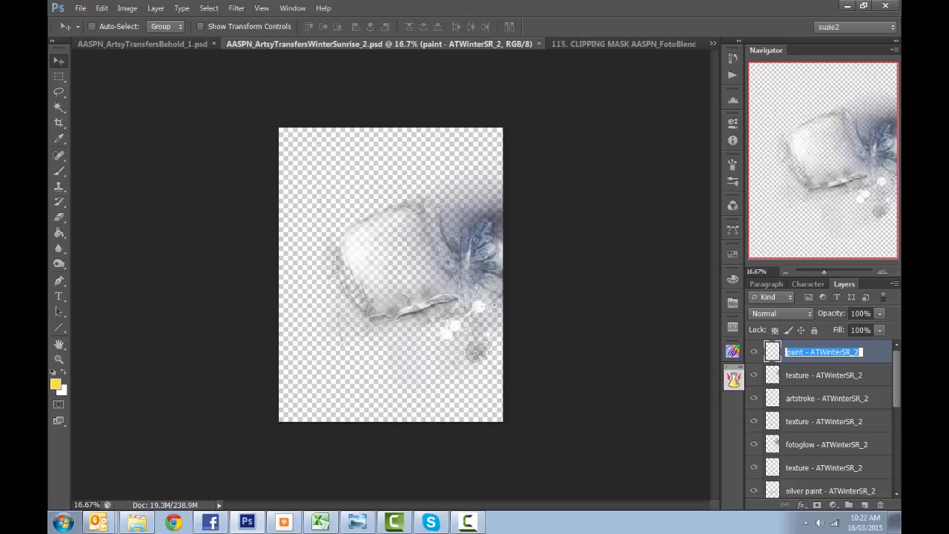
left_click(895, 375)
left_click_drag(900, 380, 901, 480)
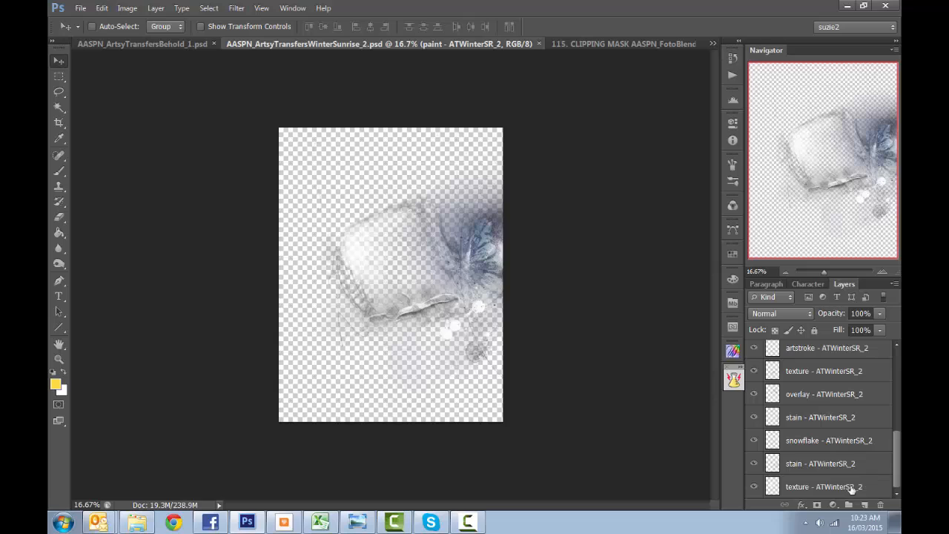
left_click(842, 486, "shift")
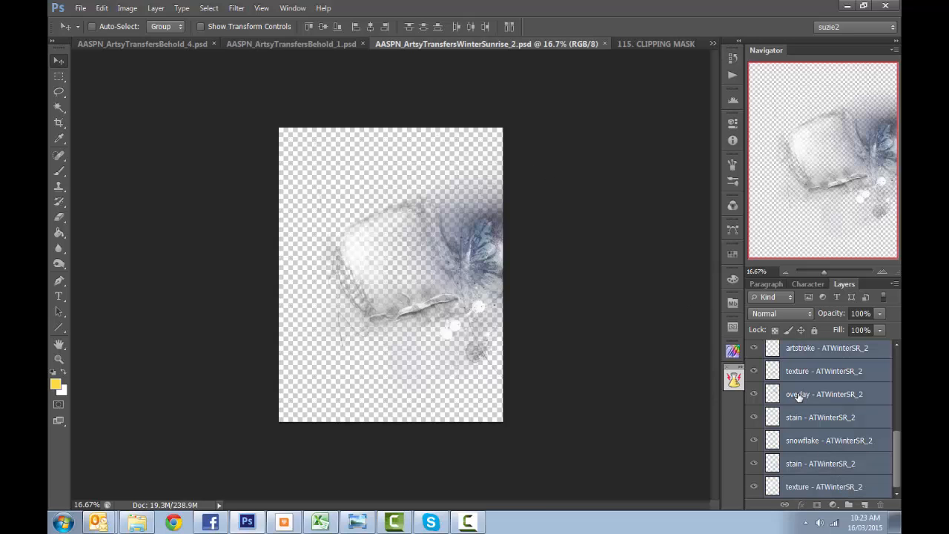
key("ctrl+g")
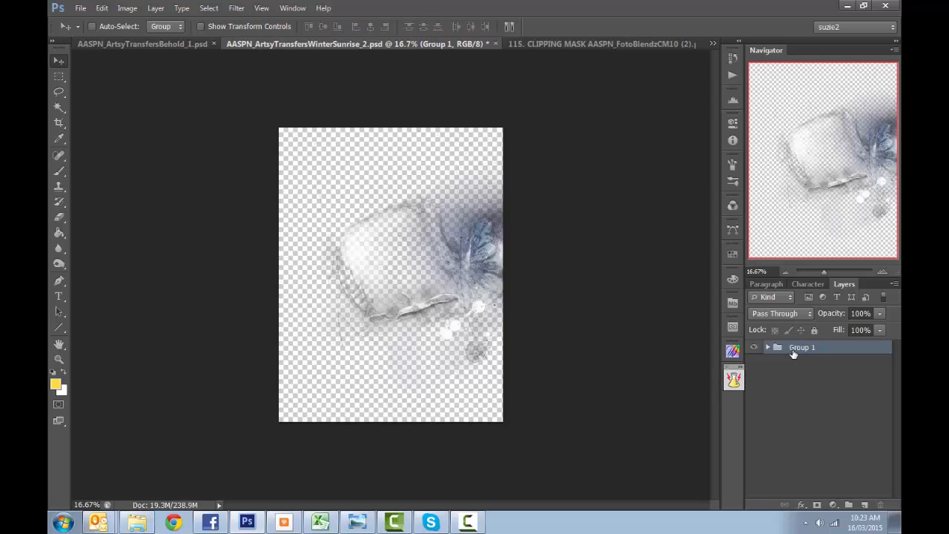
- Tile the documents 2-up horizontally, copy Group 1 into Untitled-1 and dock Untitled-1 back among the other documents
left_click(290, 9)
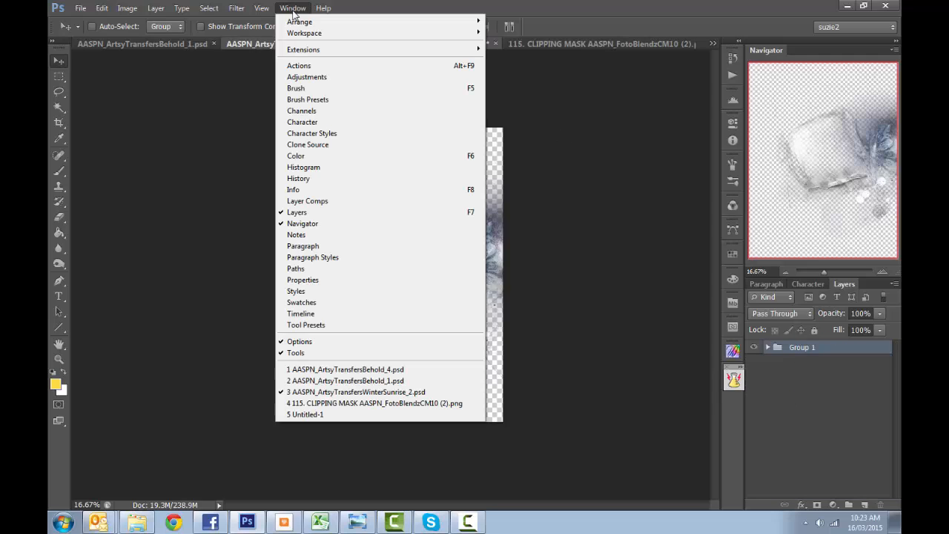
mouse_move(298, 24)
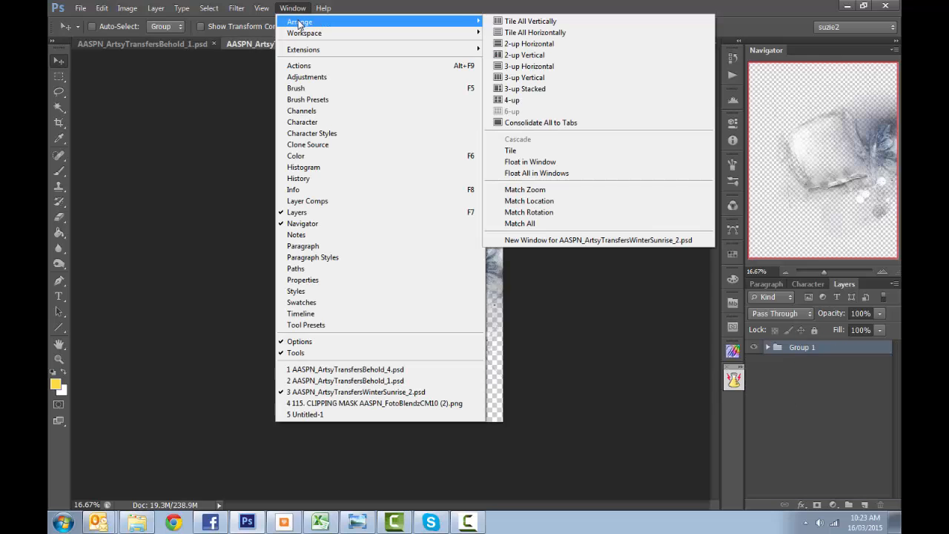
left_click(529, 45)
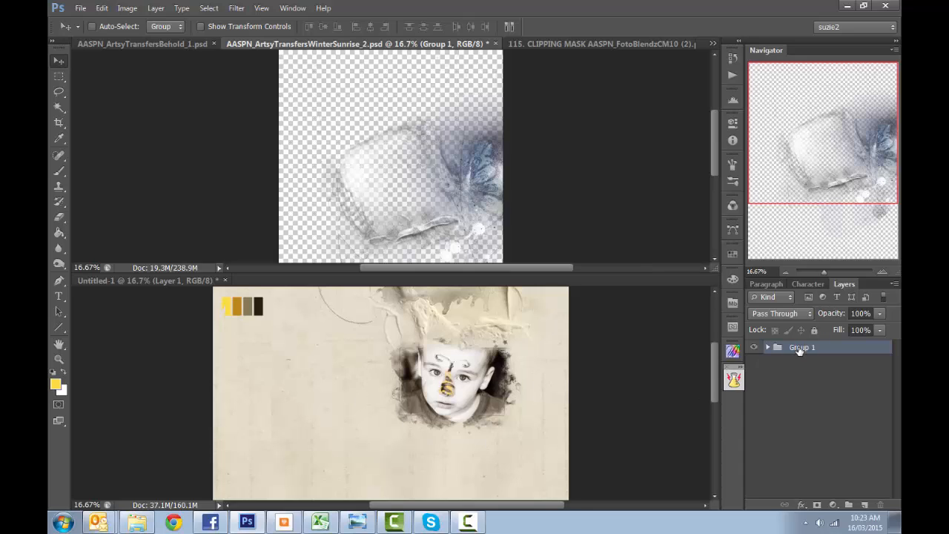
left_click_drag(800, 351, 465, 339)
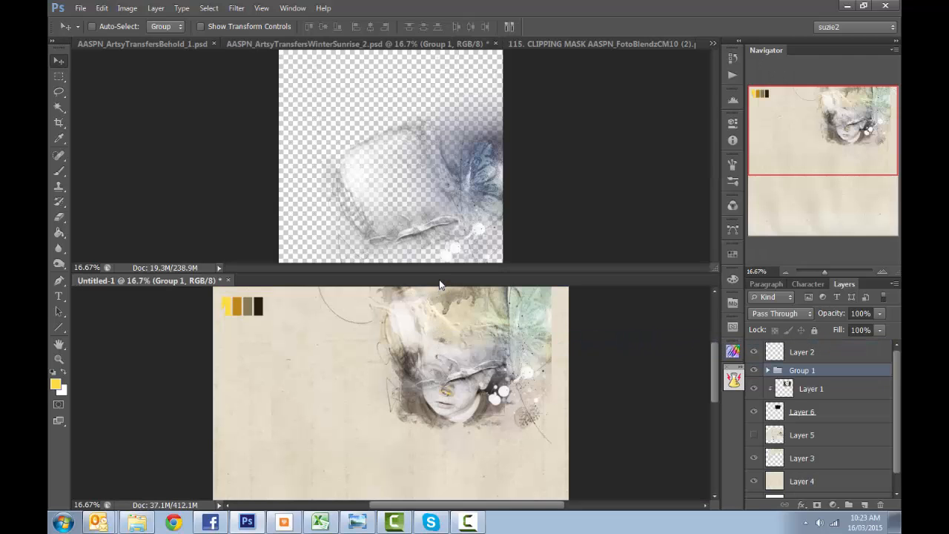
left_click_drag(439, 284, 451, 42)
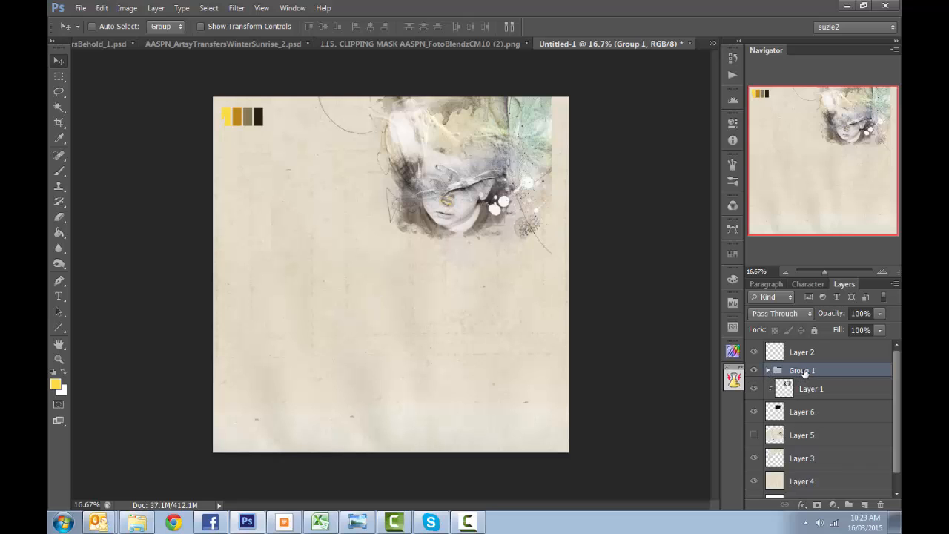
- Place Group 1 between Layer 6 and Layer 5 and shift its artwork right and down against the page's right edge
left_click_drag(803, 374, 802, 421)
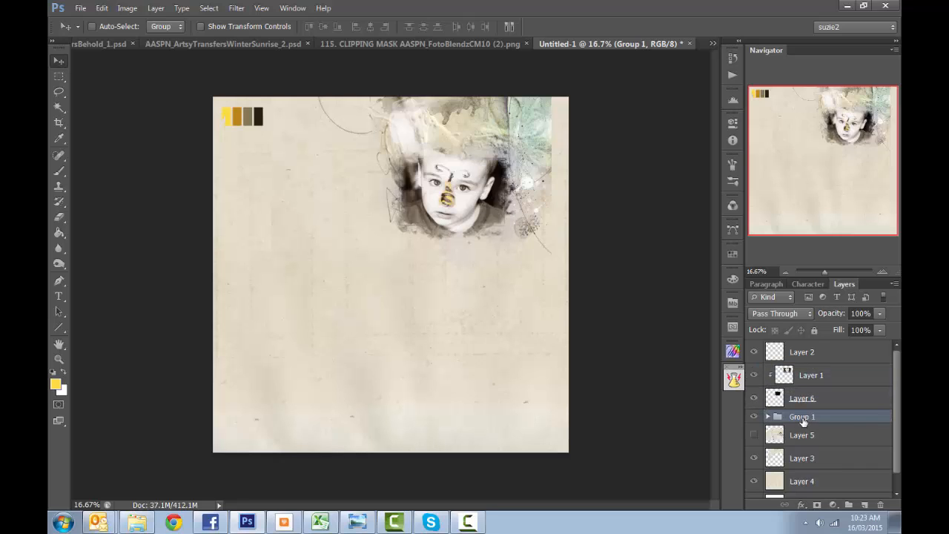
left_click(768, 417)
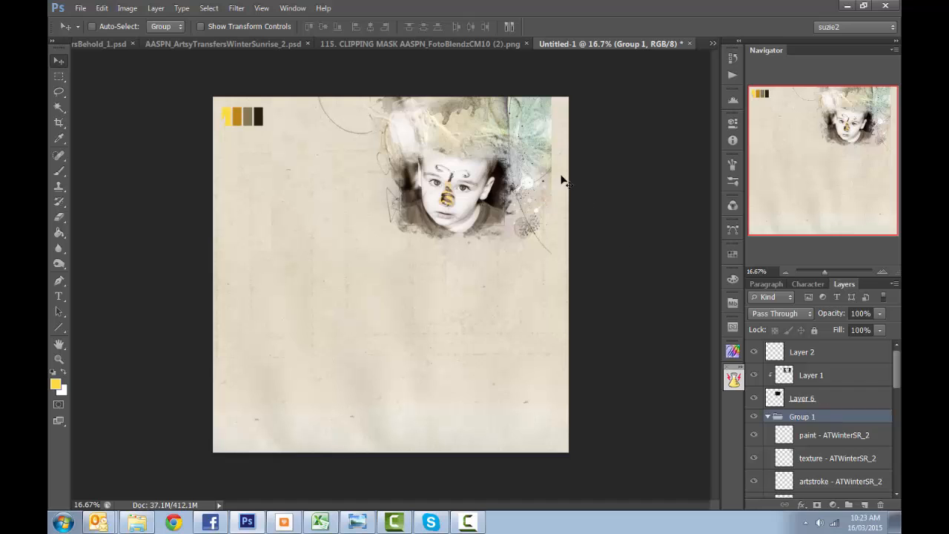
mouse_move(507, 197)
left_mouse_down()
mouse_move(519, 284)
mouse_move(569, 200)
mouse_move(571, 216)
left_mouse_up()
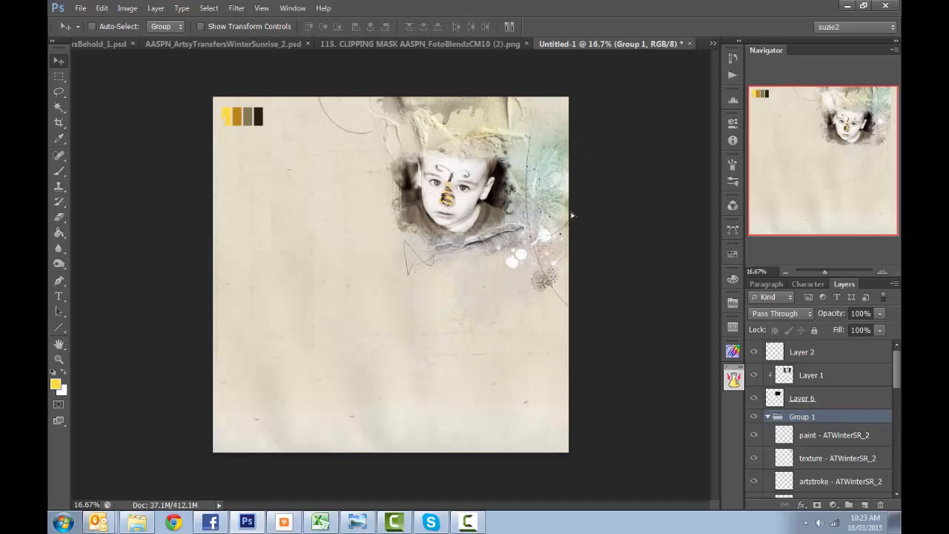
- Scale Group 1 to about 114%, keeping it against the page's right edge and framing the masked photo
key("ctrl+t")
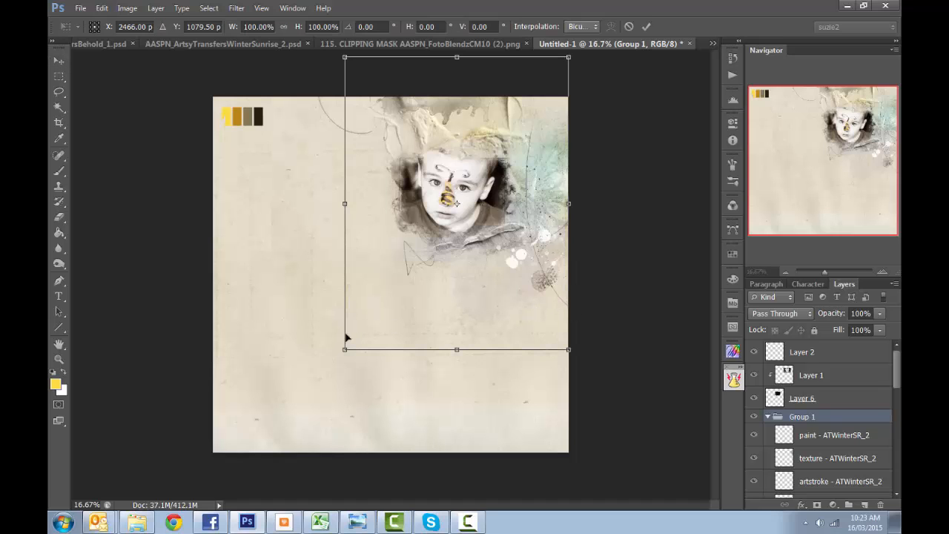
left_click_drag(345, 347, 313, 391)
left_click_drag(500, 364, 500, 351)
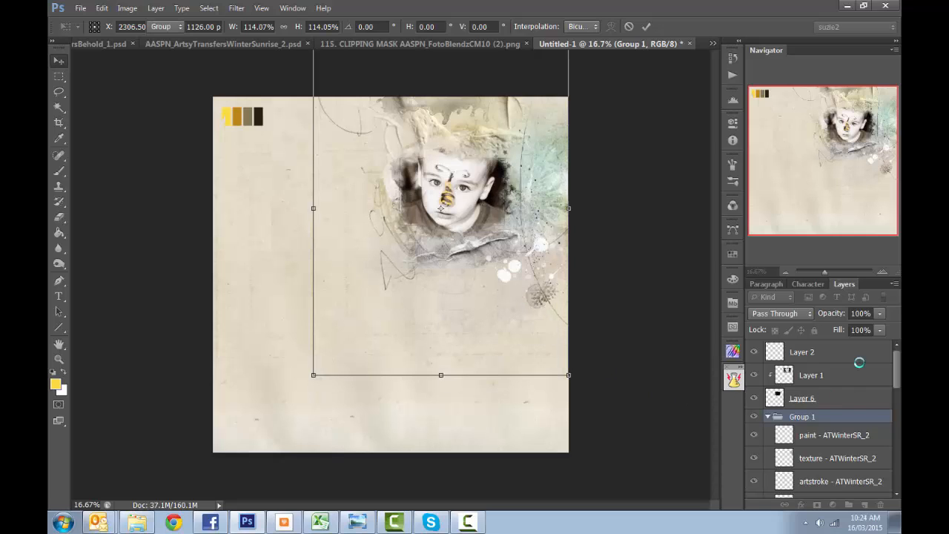
key("Return")
- Erase the dandelion-like mark at the lower right of the artwork from the texture layer directly below the paint layer
left_click_drag(899, 378, 899, 393)
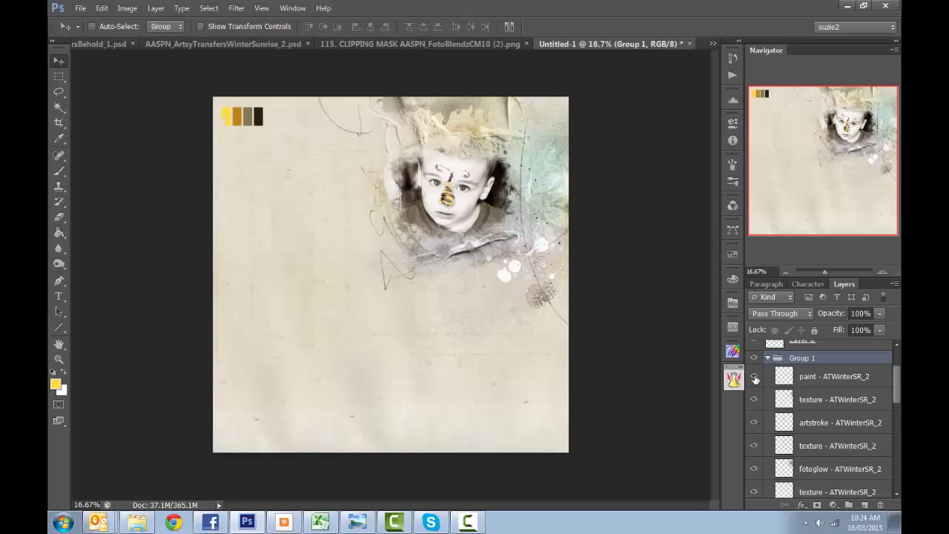
left_click(754, 376)
left_click(754, 377)
left_click(753, 401)
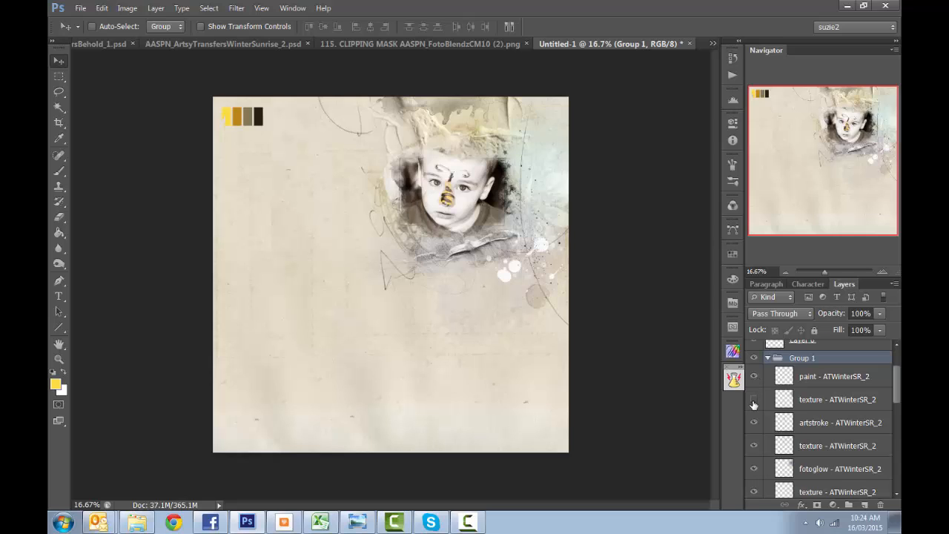
left_click(753, 401)
left_click(805, 401)
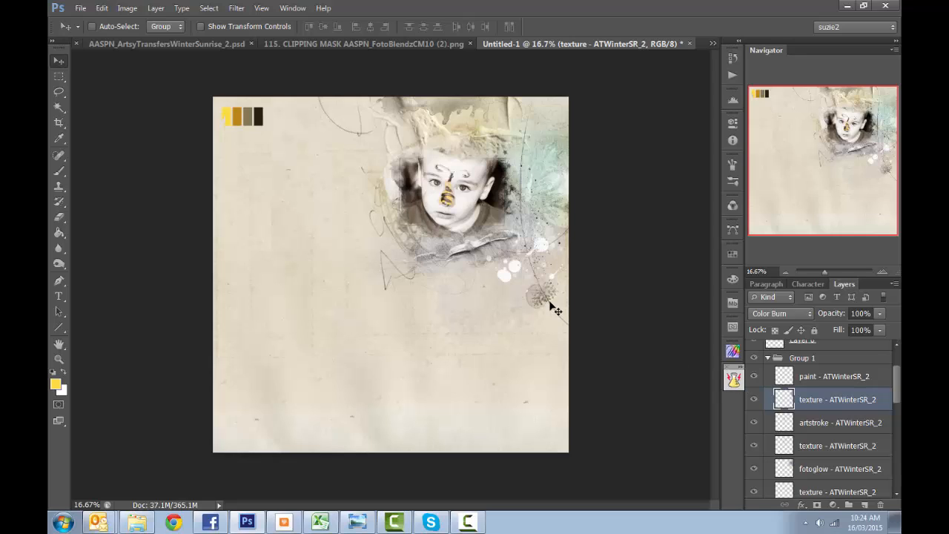
key("e")
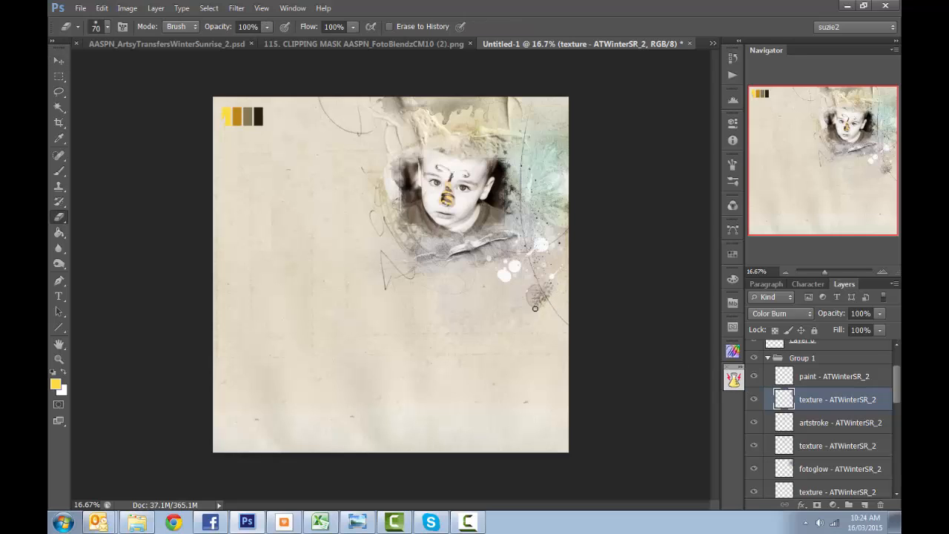
left_click_drag(534, 308, 540, 296)
- Rotate the artstroke layer to about 26.8 degrees, scale it to about 102.6% and position it around the masked photo
left_click(753, 423)
left_click(753, 423)
left_click(754, 423)
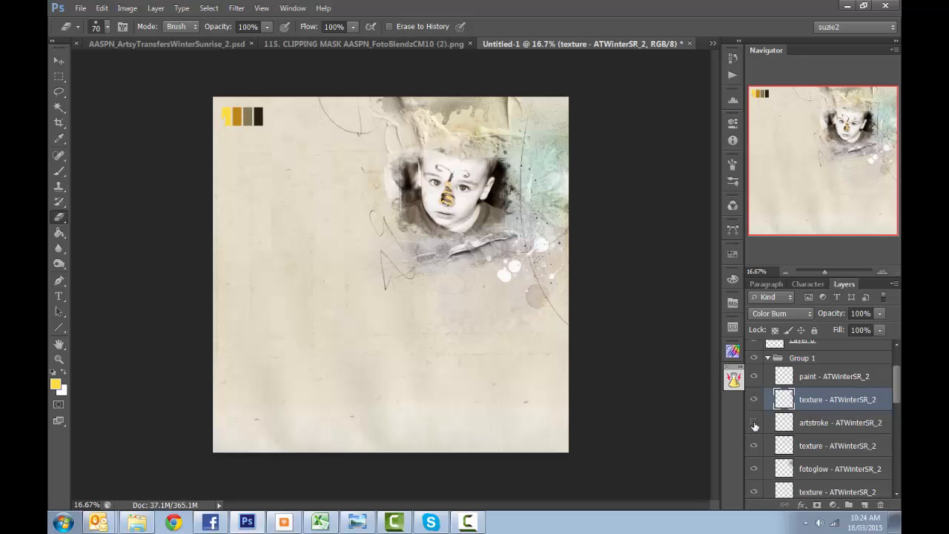
left_click(754, 423)
left_click(778, 423)
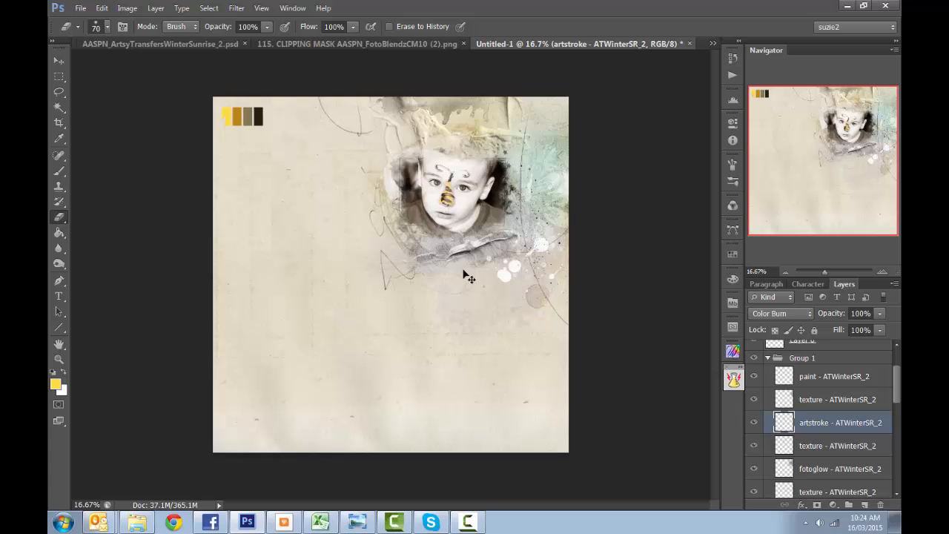
key("ctrl+t")
left_click_drag(373, 259, 350, 275)
left_click_drag(460, 243, 576, 255)
left_click_drag(507, 220, 504, 248)
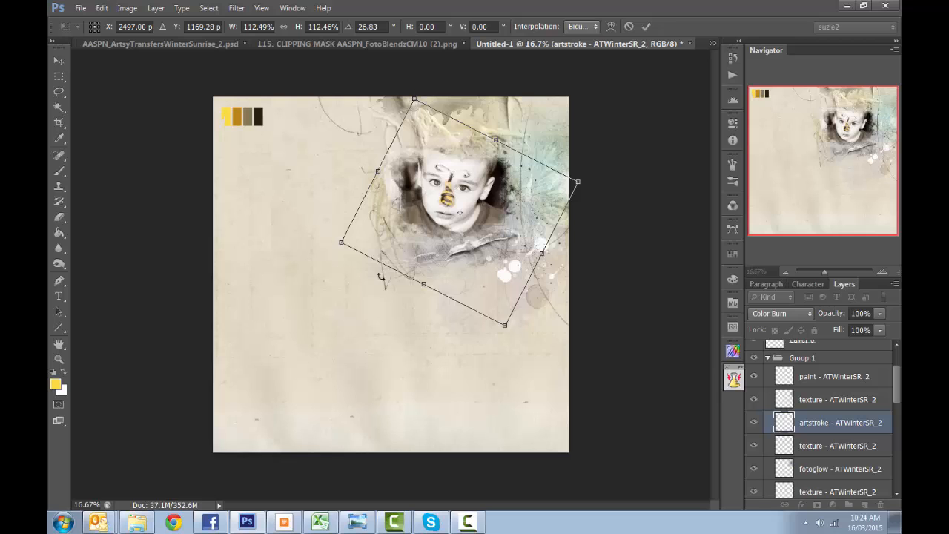
left_click_drag(503, 317, 501, 304)
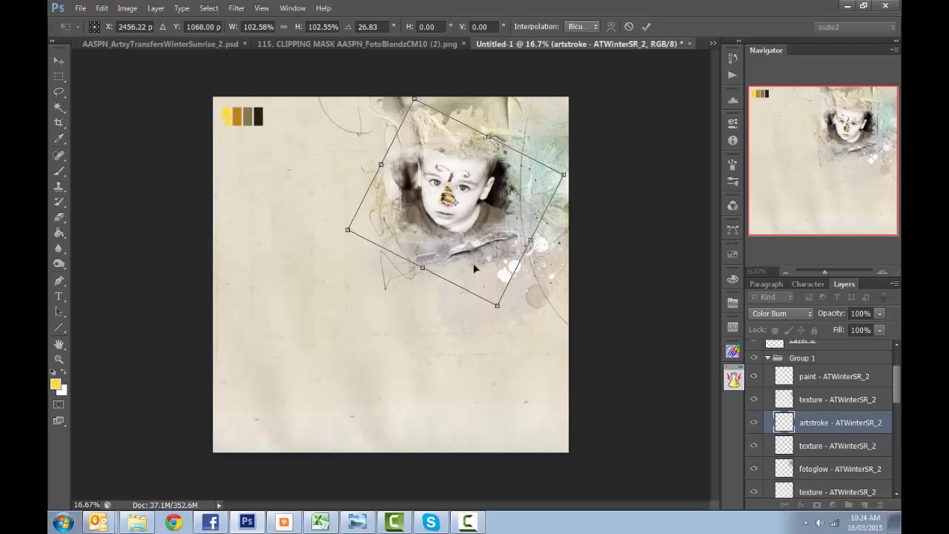
left_click_drag(475, 274, 477, 271)
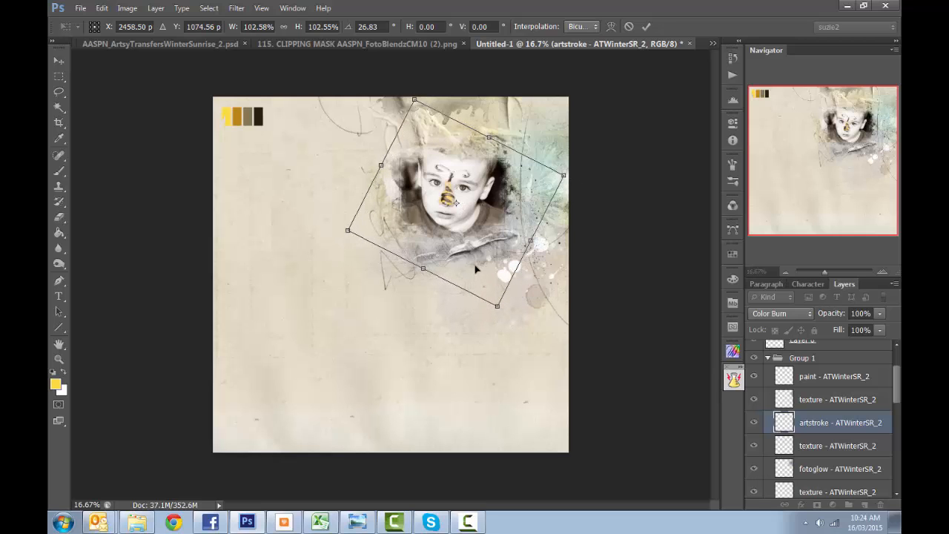
key("Return")
key("e")
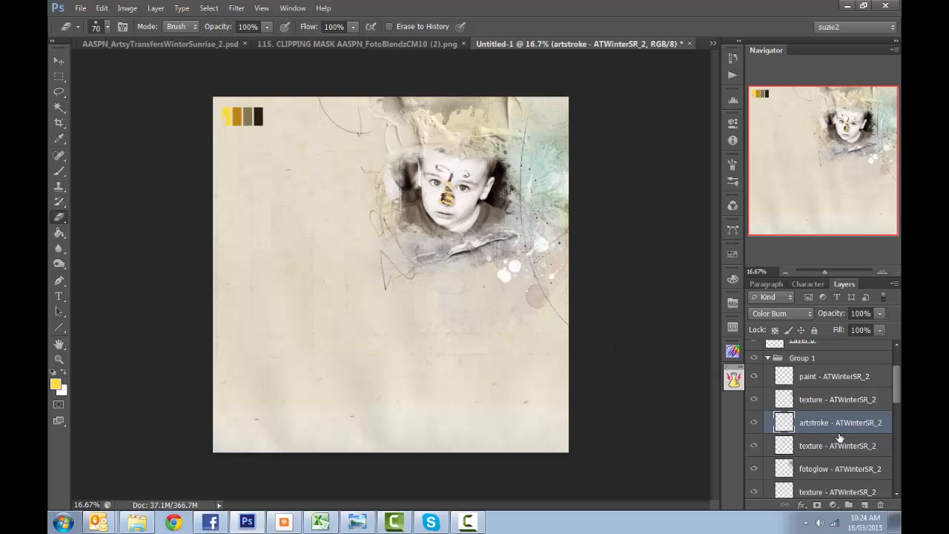
- Compare the artwork with and without the texture layer between artstroke and fotoglow, and leave that layer hidden
left_click(755, 445)
left_click(755, 445)
left_click(755, 445)
left_click(755, 445)
left_click(756, 445)
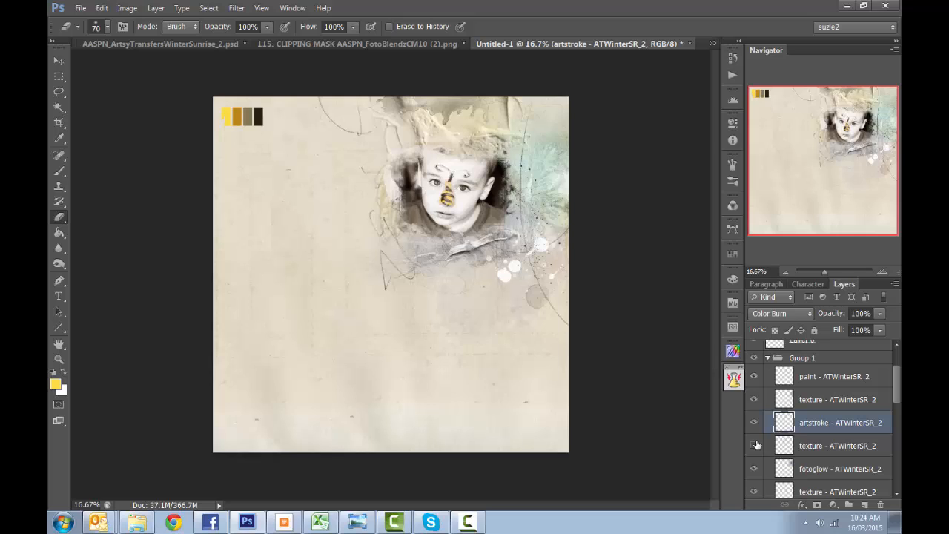
left_click(755, 445)
left_click(755, 445)
- Recolor the fotoglow layer to yellow with Hue/Saturation, using hue -180 and saturation +13
left_click(755, 473)
left_click(817, 470)
left_click(126, 8)
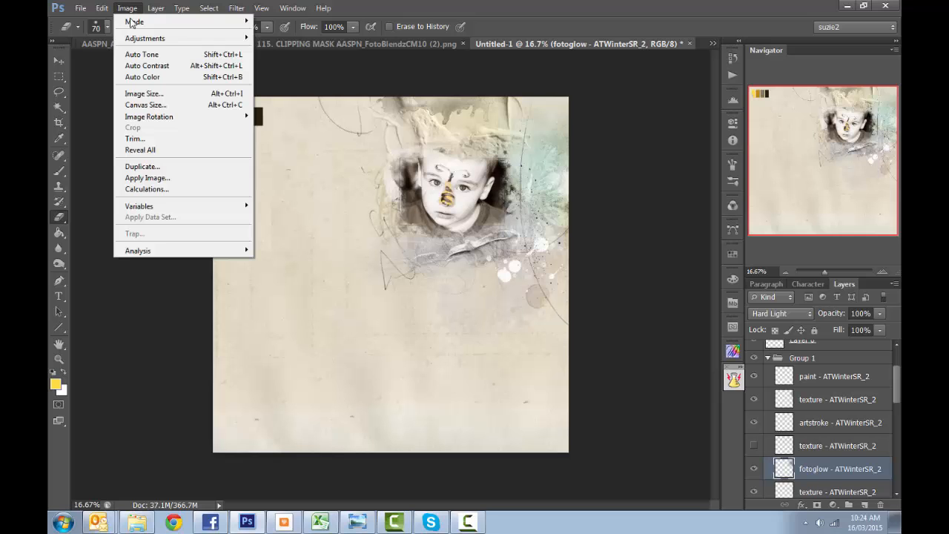
mouse_move(145, 38)
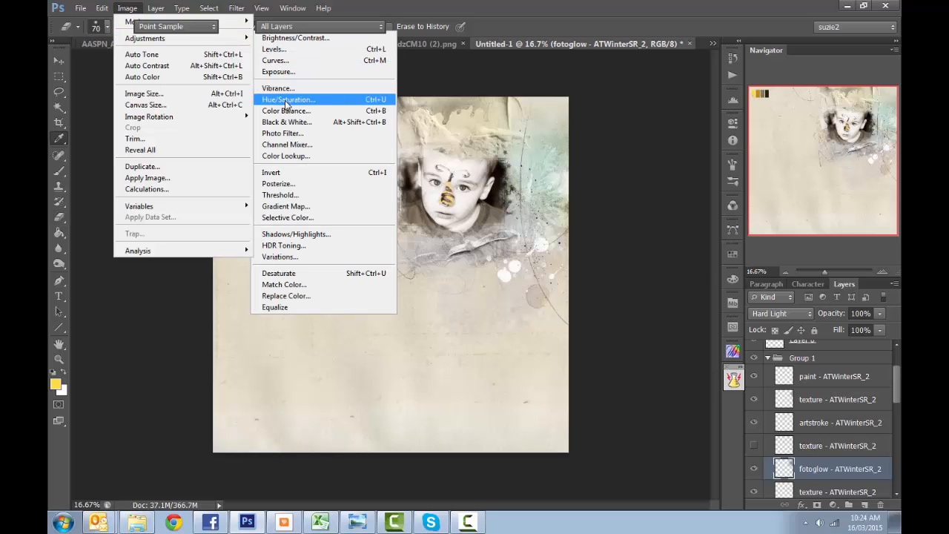
left_click(289, 99)
left_click_drag(736, 143, 671, 161)
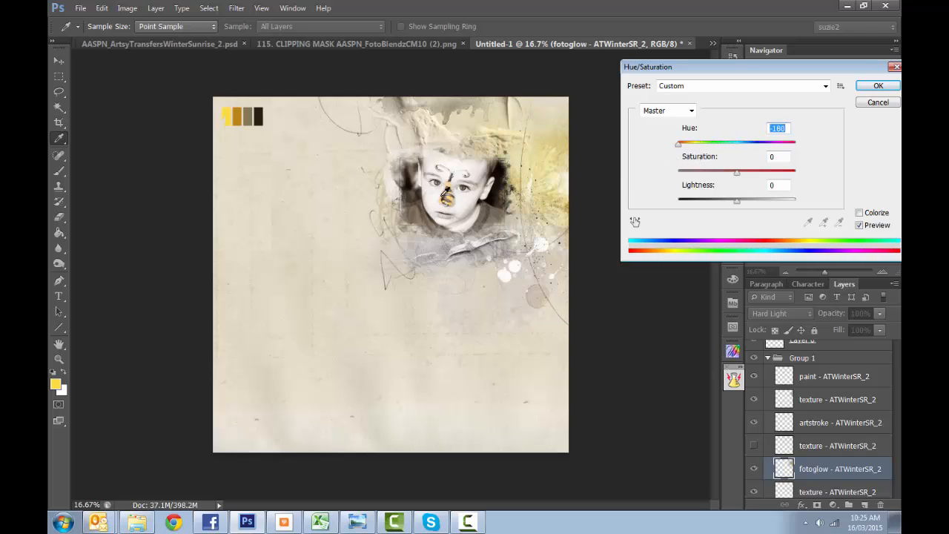
left_click_drag(678, 145, 655, 153)
left_click_drag(740, 175, 748, 178)
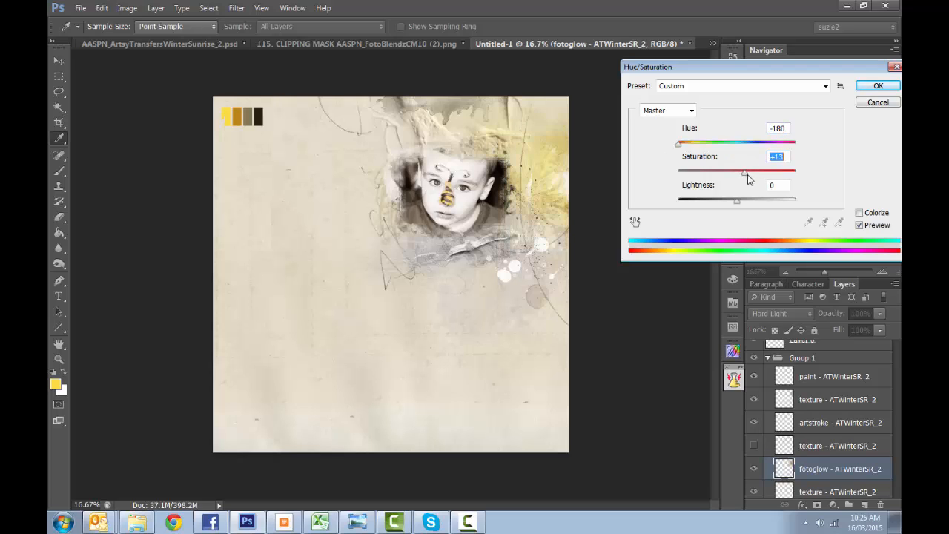
left_click(872, 85)
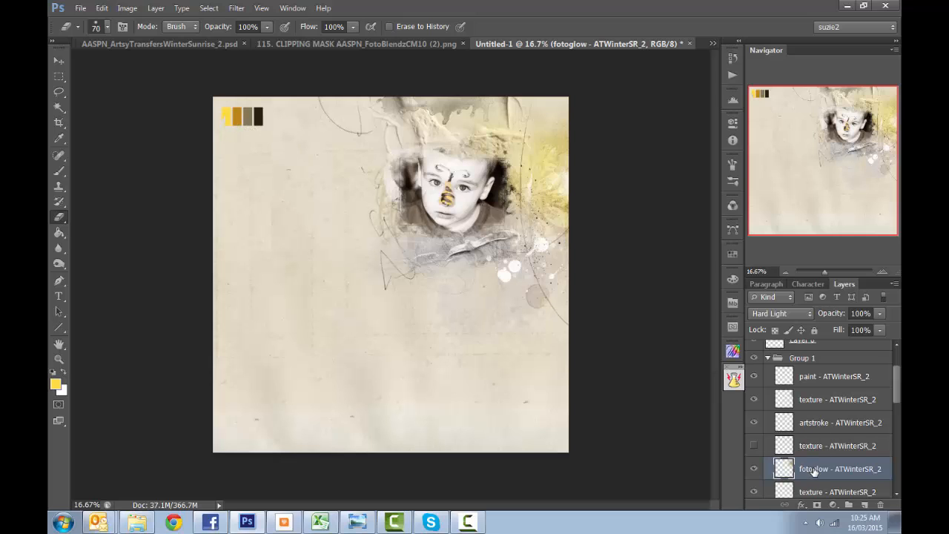
- Warm the fotoglow layer with a Color Balance adjustment that shifts the midtones towards red
left_click(127, 8)
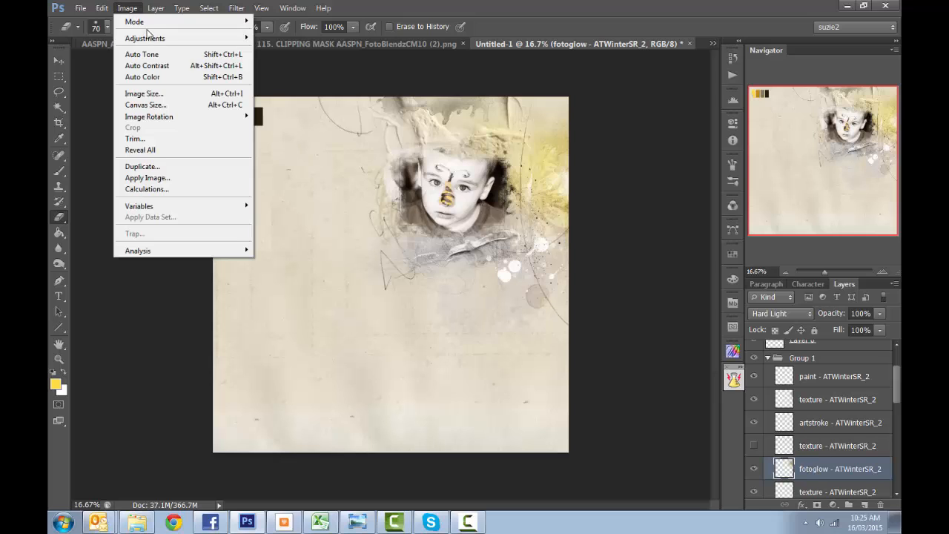
mouse_move(149, 38)
left_click(297, 110)
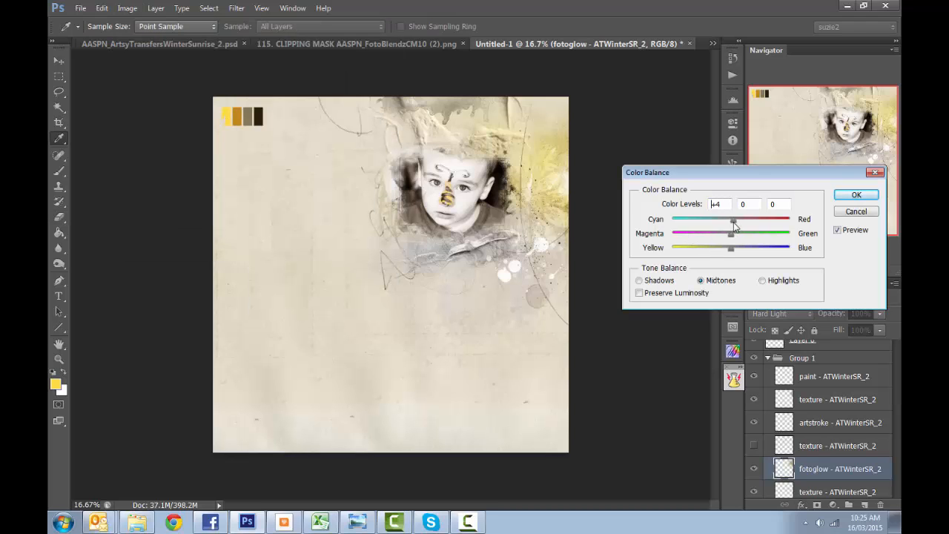
left_click_drag(733, 223, 746, 225)
left_click(855, 195)
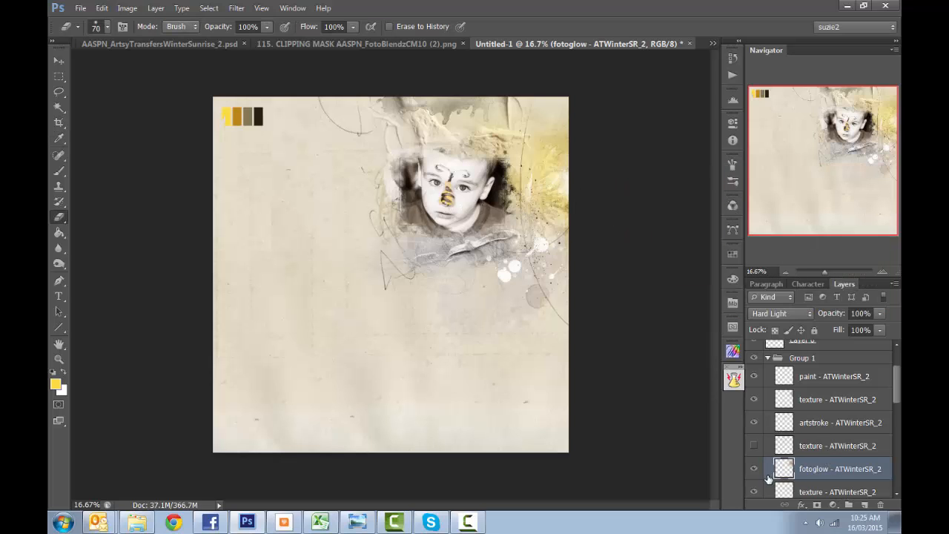
- Hide the texture layer directly below the fotoglow layer
scroll(768, 478, "down", 3)
left_click(756, 427)
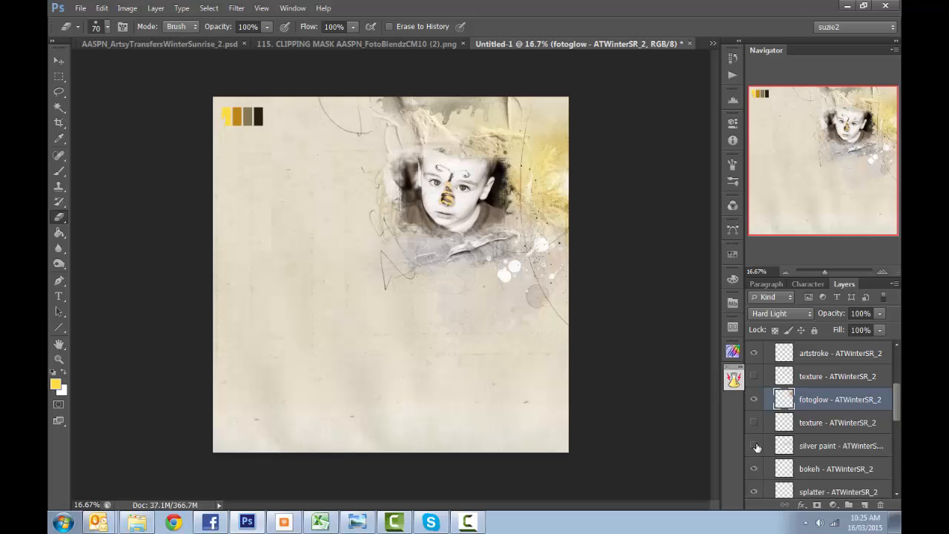
- Compare the artwork with and without the silver paint layer, and leave that layer hidden
left_click(754, 446)
left_click(754, 445)
left_click(754, 445)
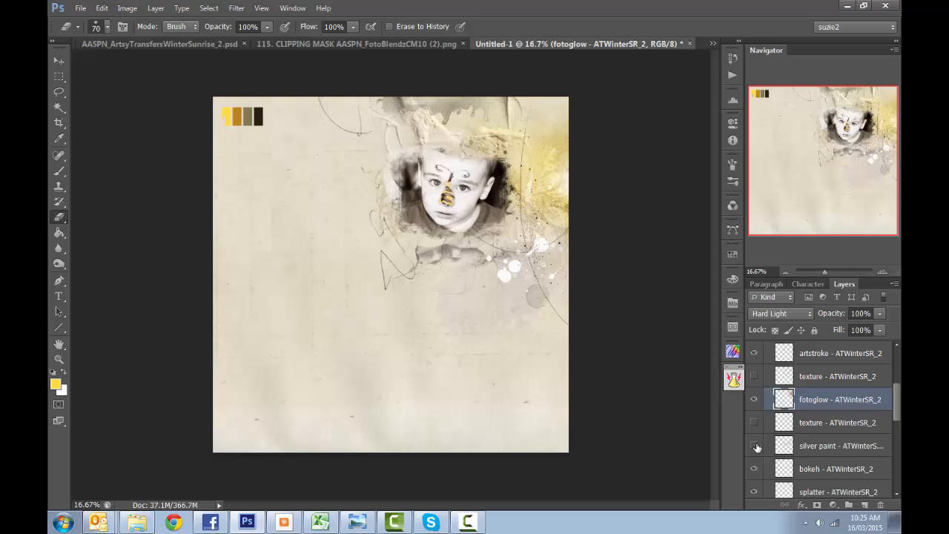
- Move the splatter layer below bokeh up and slightly left, so it sits close to the photo's lower right corner
left_click(754, 489)
left_click(755, 490)
left_click(819, 491)
key("v")
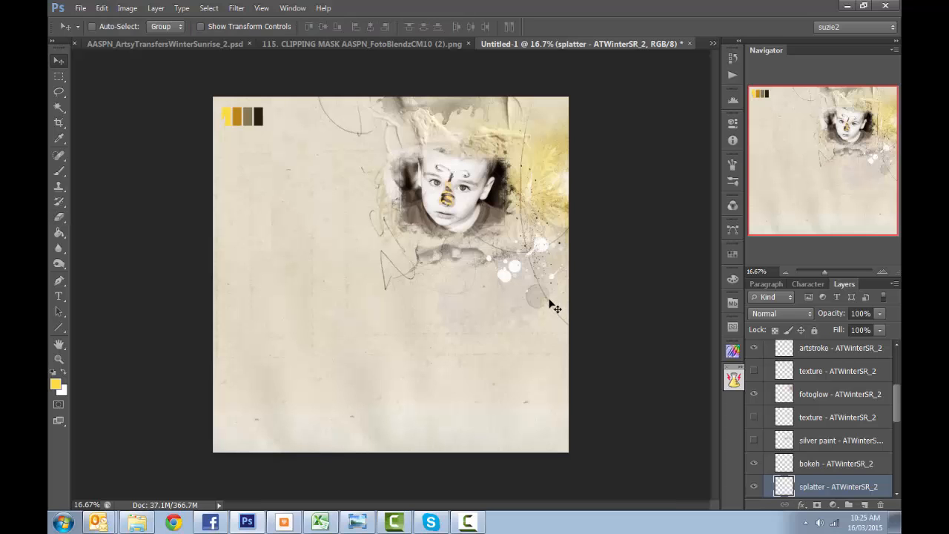
mouse_move(552, 307)
left_mouse_down()
mouse_move(557, 239)
mouse_move(556, 257)
mouse_move(540, 267)
left_mouse_up()
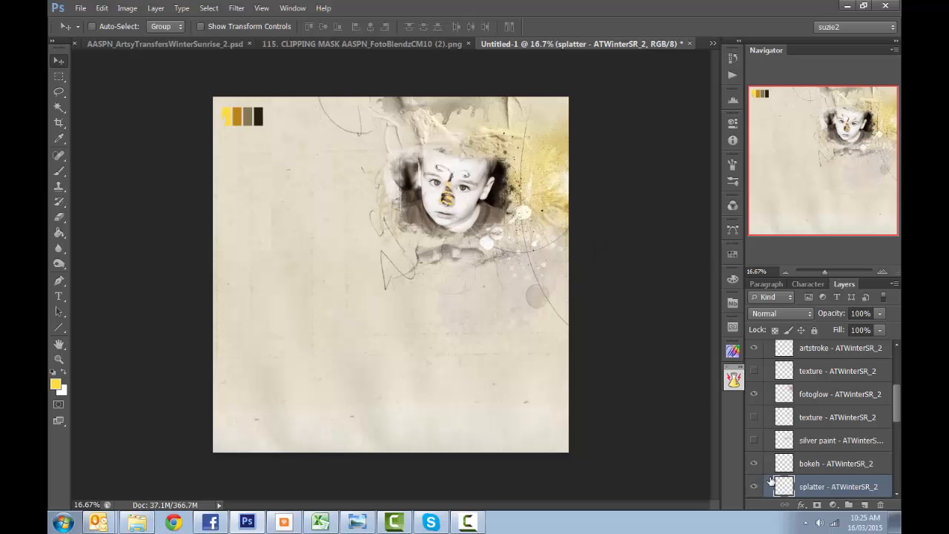
- Identify the artstroke layer directly below splatter and shift it slightly upwards beside the photo
scroll(771, 474, "down", 2)
left_click(754, 440)
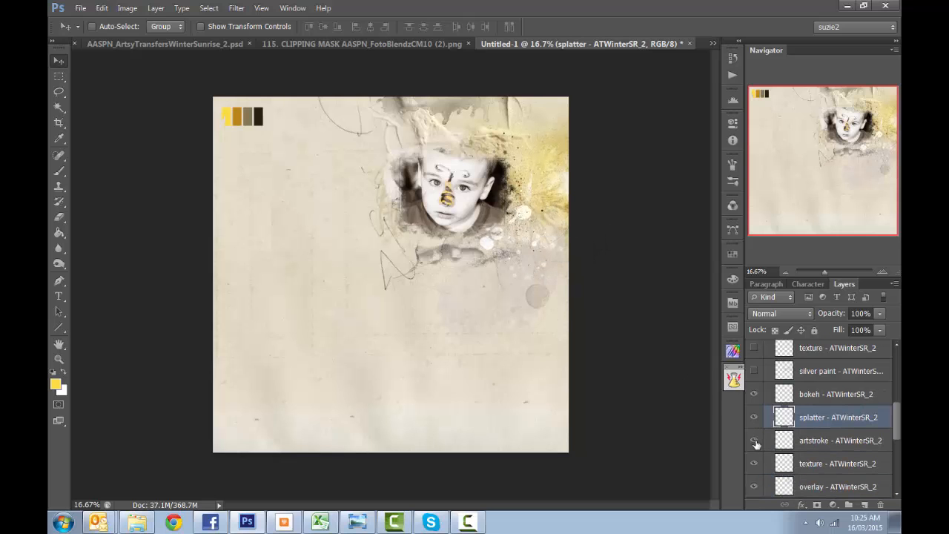
left_click(754, 441)
left_click(809, 440)
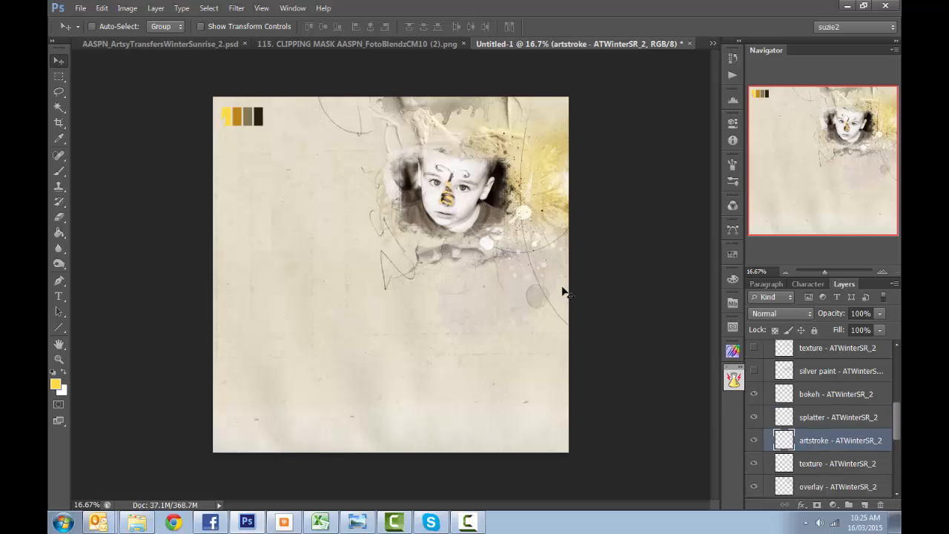
left_click_drag(561, 289, 557, 266)
- Hide the texture and overlay layers directly below the artstroke layer
left_click(759, 464)
left_click(759, 467)
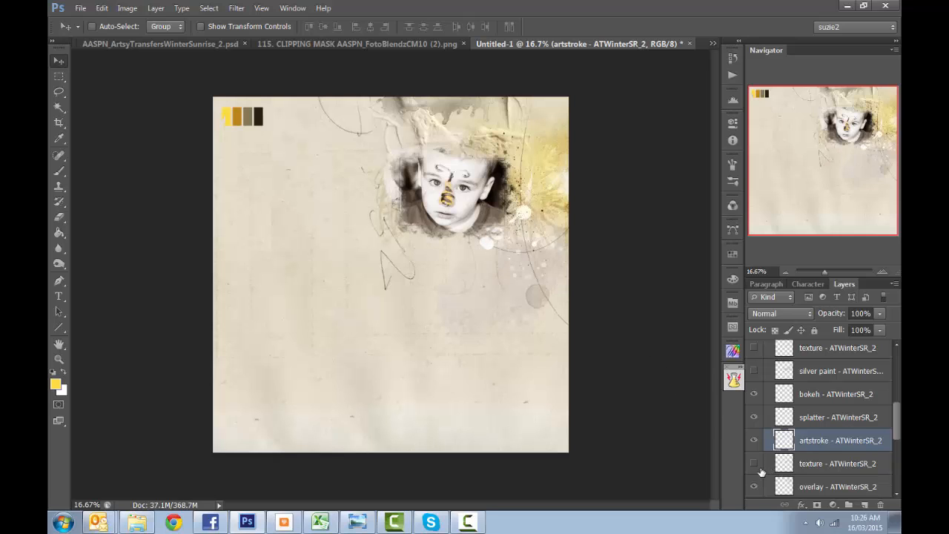
scroll(827, 471, "down", 4)
left_click(752, 395)
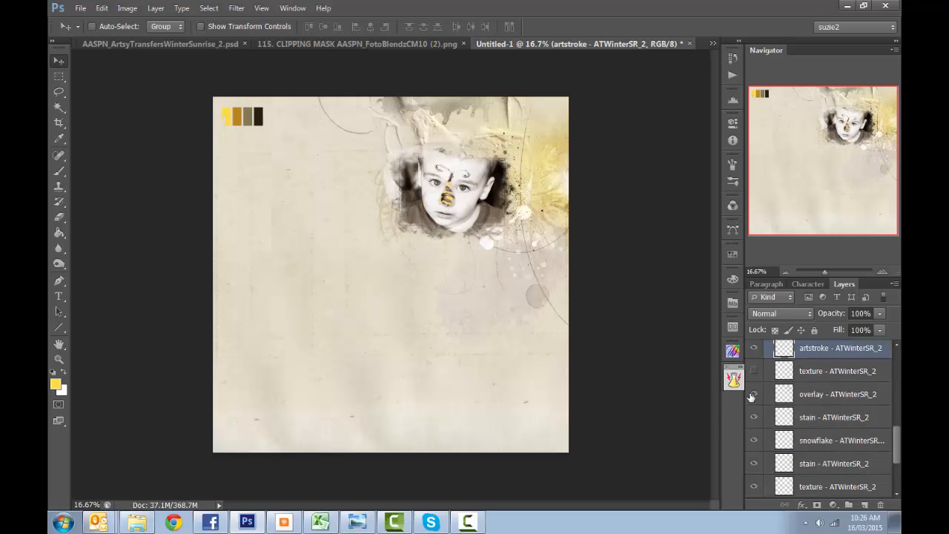
left_click(751, 395)
left_click(751, 395)
- Identify the snowflake layer and nudge it slightly up and to the left at the page's right edge
left_click(754, 441)
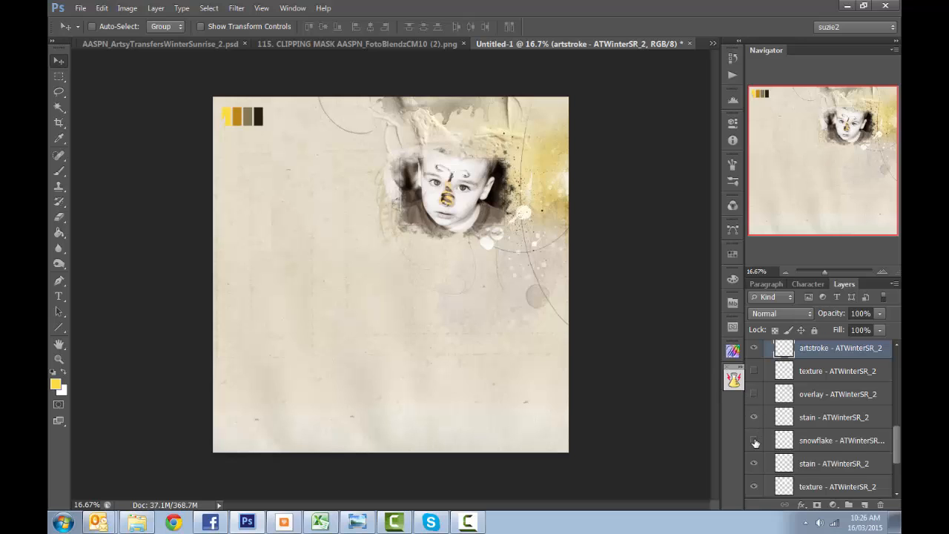
left_click(754, 442)
left_click(839, 442)
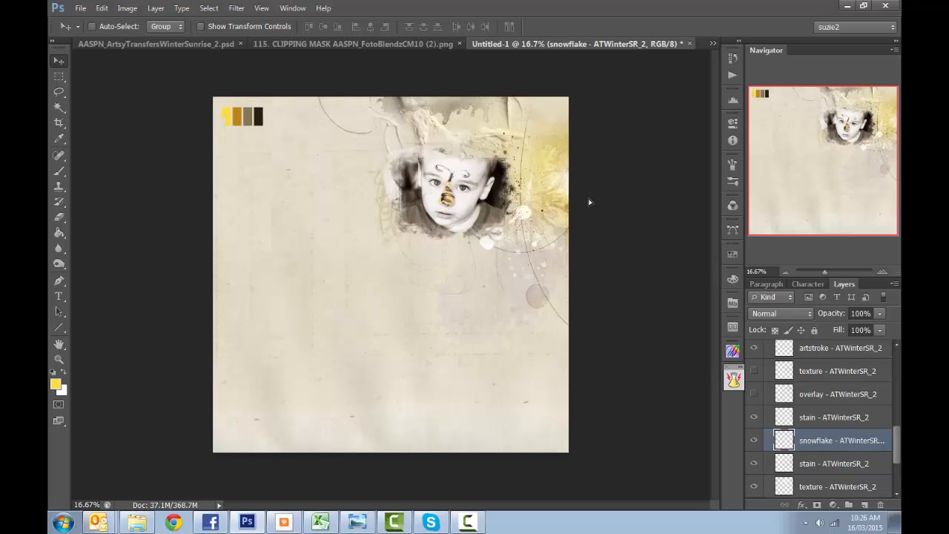
left_click_drag(589, 201, 590, 187)
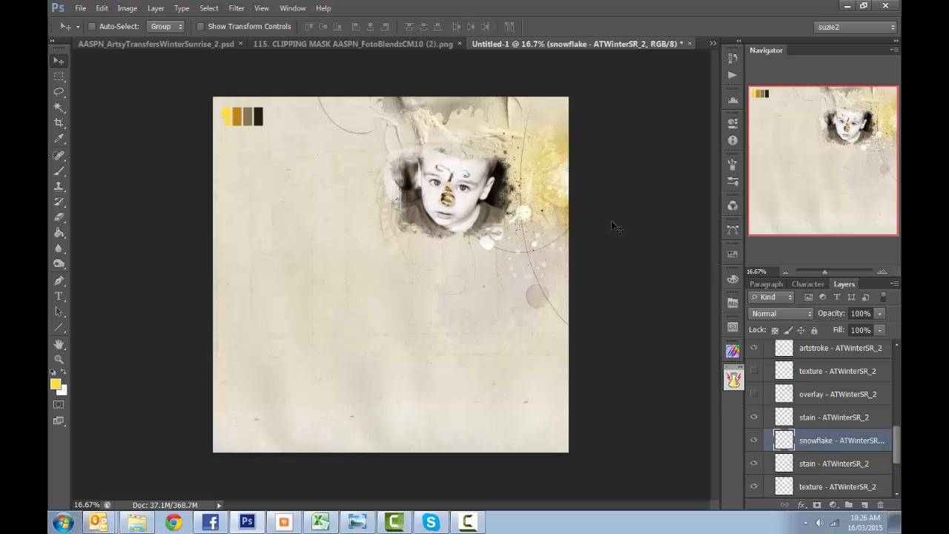
mouse_move(608, 226)
left_mouse_down()
mouse_move(437, 335)
mouse_move(613, 222)
mouse_move(607, 236)
mouse_move(601, 230)
left_mouse_up()
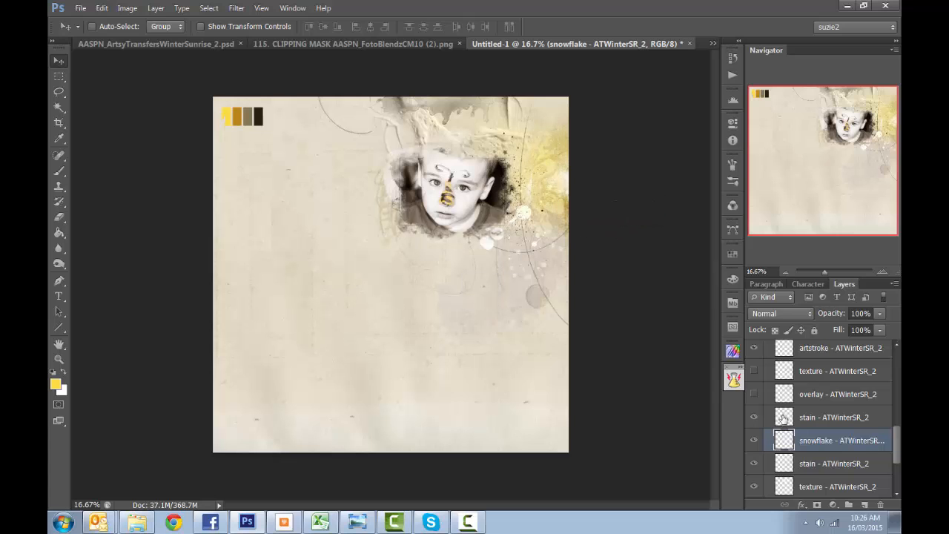
- Move the stain layer below snowflake up and left so it sits around the child's photo
scroll(896, 447, "down", 2)
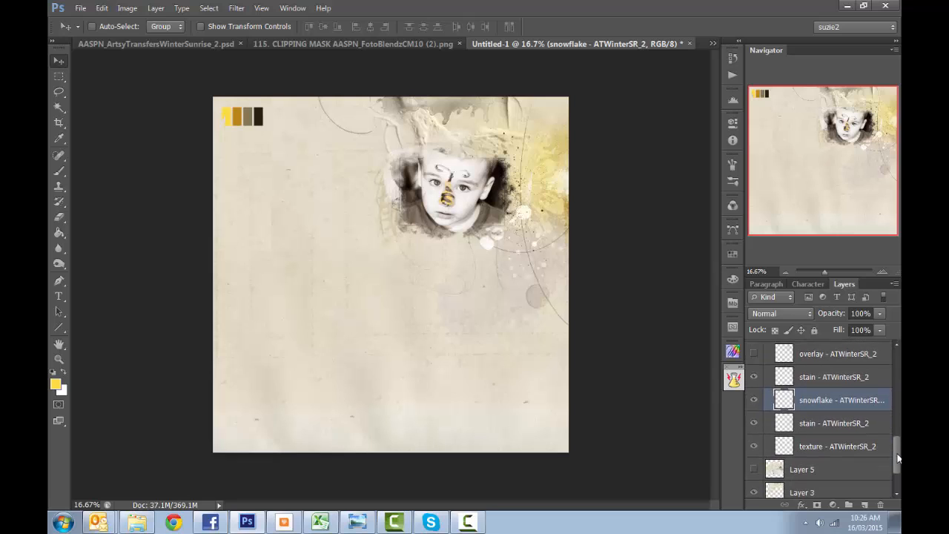
left_click(753, 425)
left_click(799, 431)
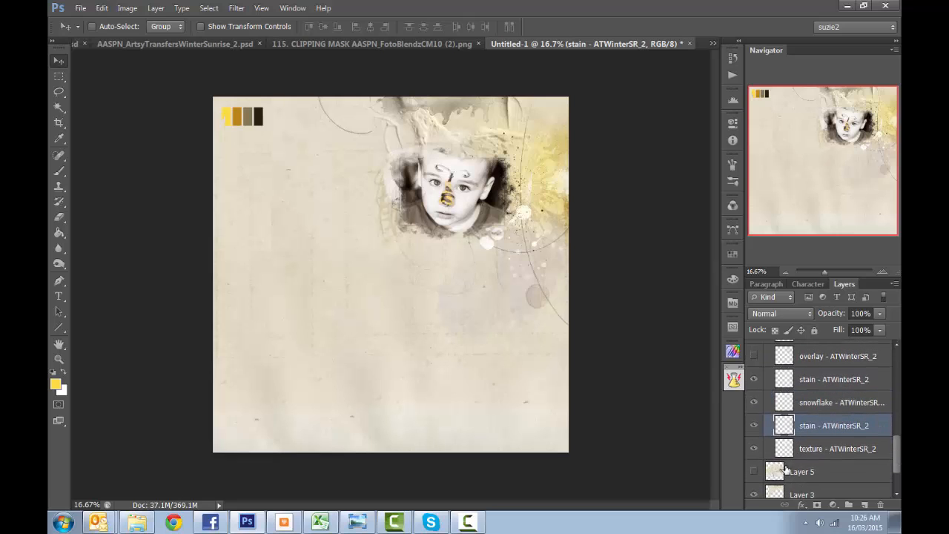
left_click_drag(562, 369, 520, 305)
- Recolor the stain layer below snowflake with a Color Overlay, trying the page's swatches and keeping the golden brown one, c0861b
left_click(801, 505)
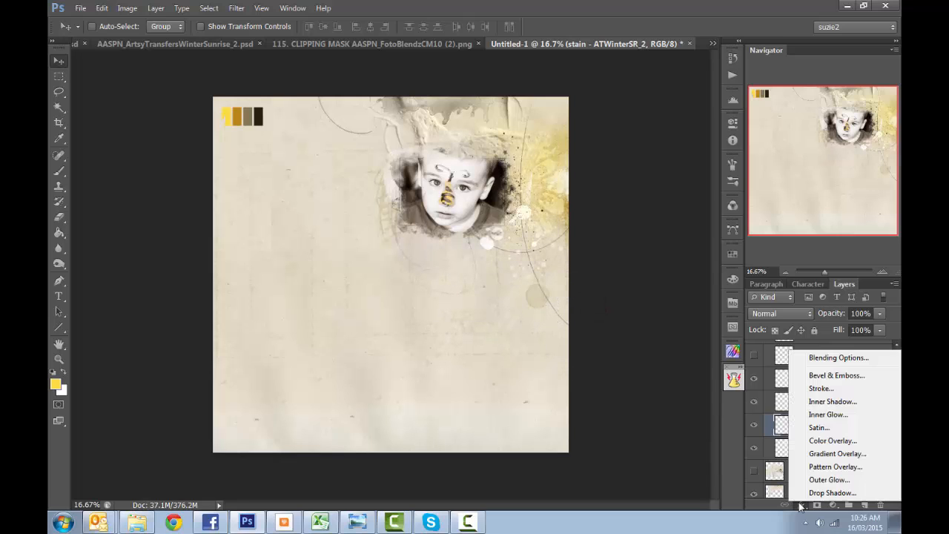
left_click(829, 441)
left_click_drag(597, 87, 159, 154)
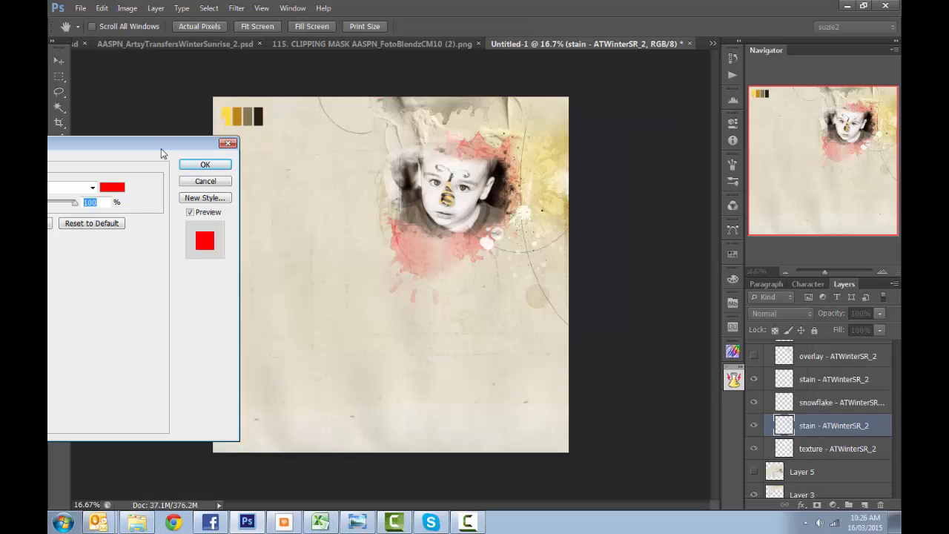
left_click(106, 186)
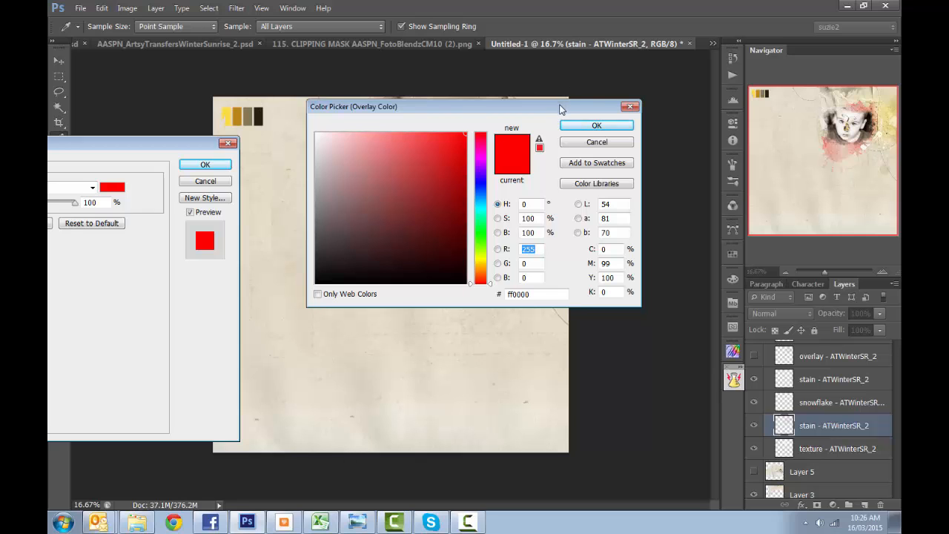
left_click_drag(560, 109, 212, 280)
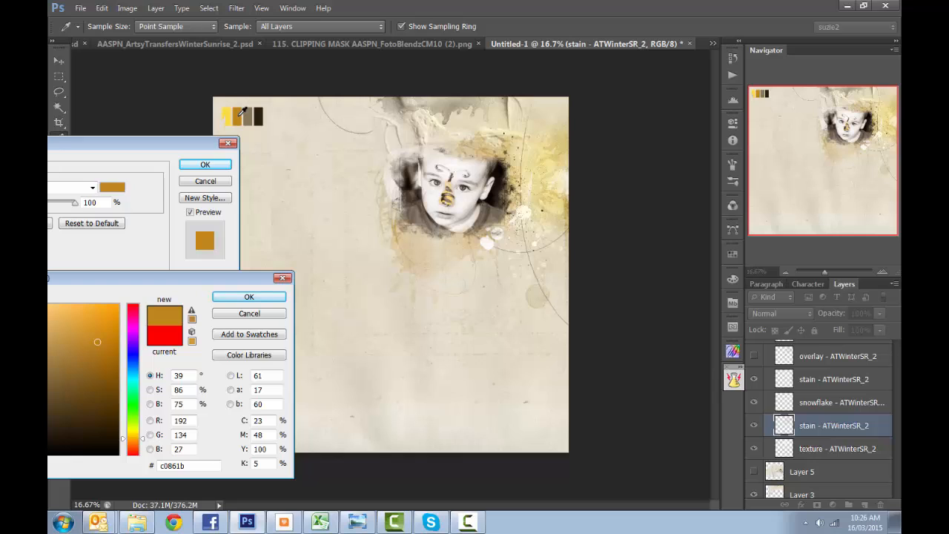
left_click(227, 115)
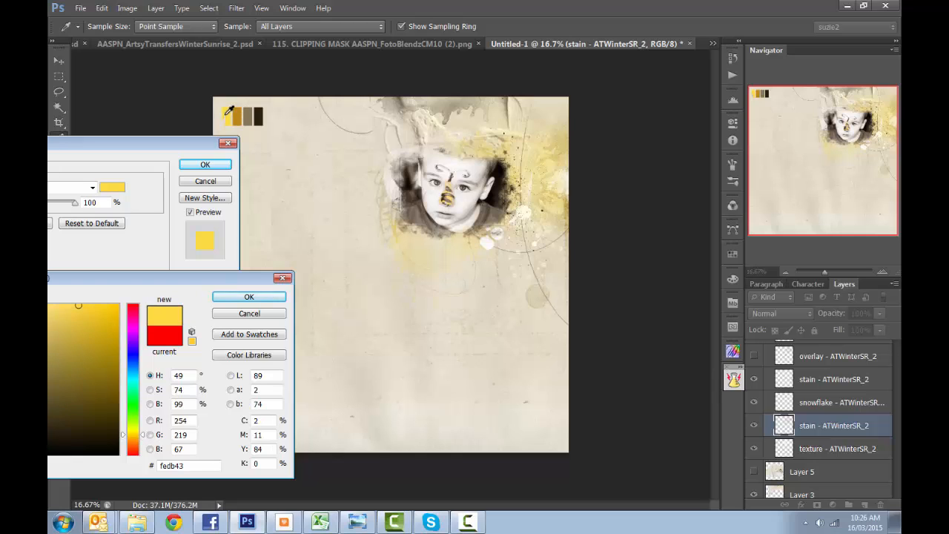
key("Tab")
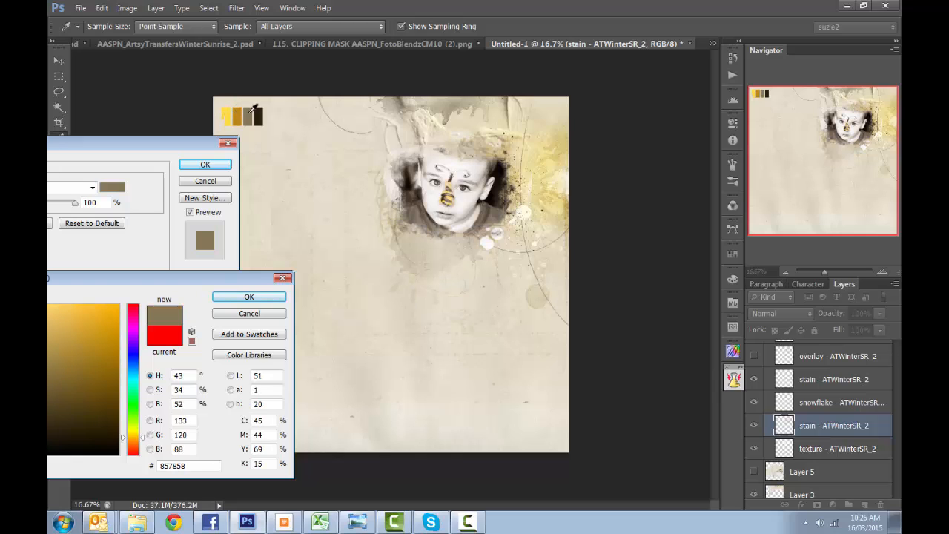
left_click(257, 115)
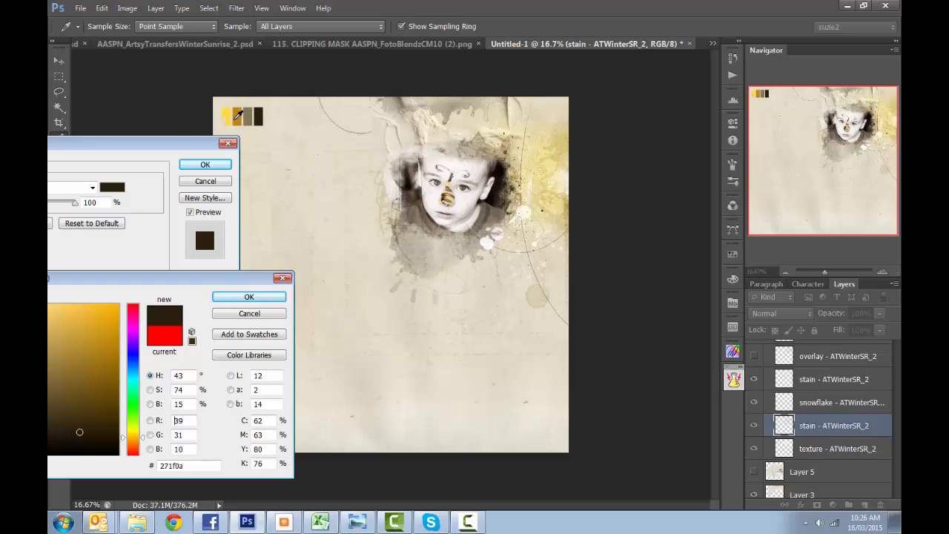
left_click(238, 117)
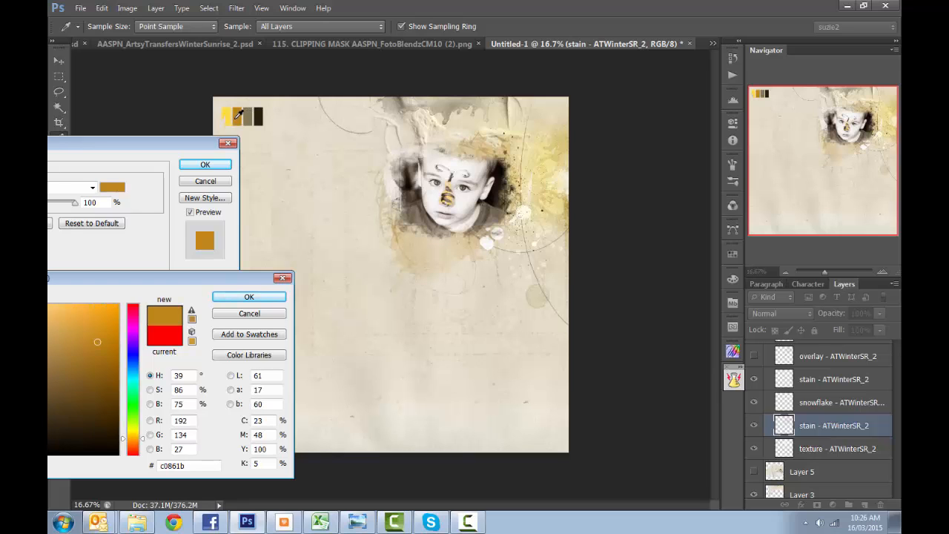
left_click(249, 297)
left_click(205, 164)
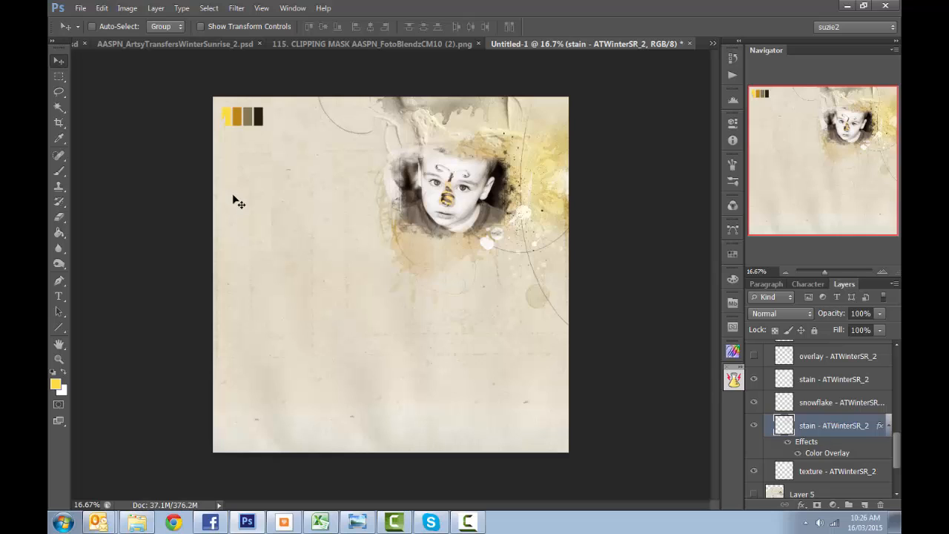
- Collapse the stain layer's effects list and compare the artwork with and without the texture layer below it
left_click(888, 425)
left_click(755, 448)
left_click(755, 449)
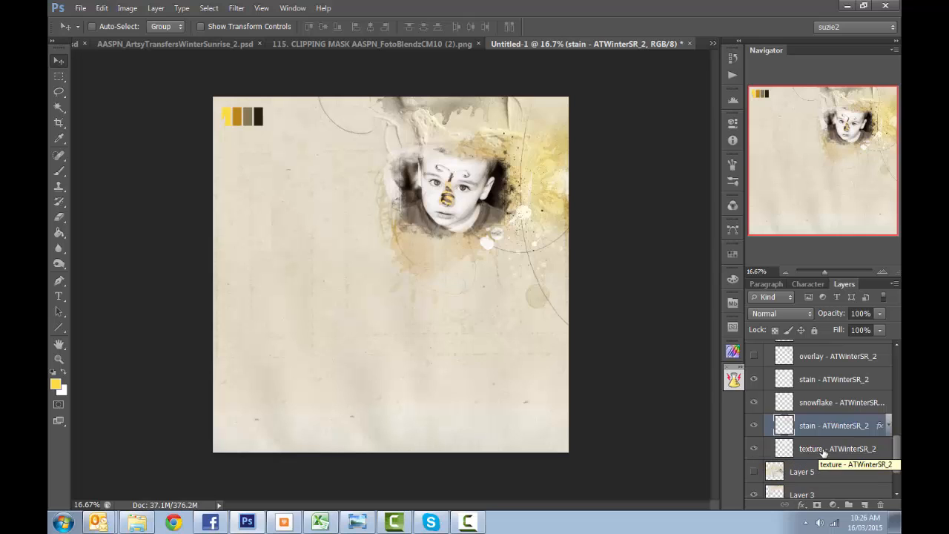
- Collapse Group 1 and rename it FLOWER
scroll(897, 445, "up", 5)
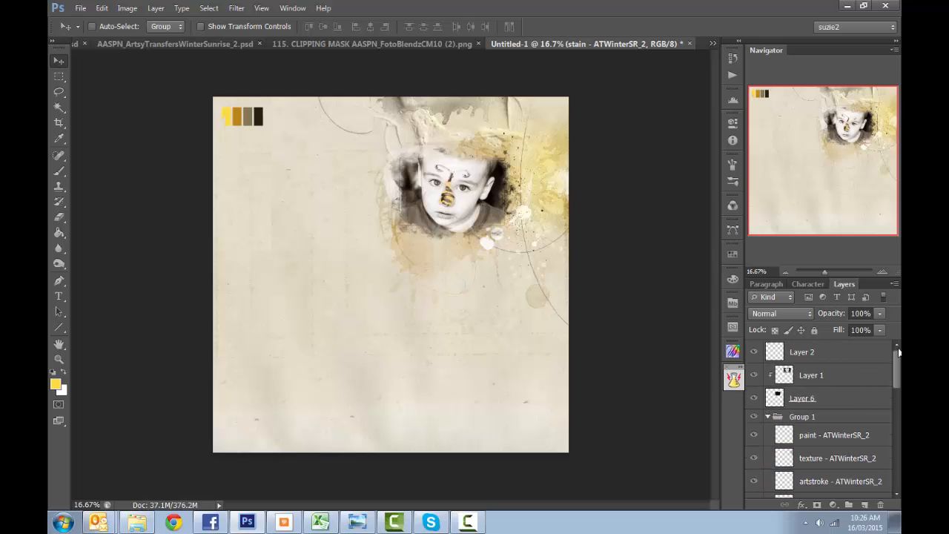
left_click(767, 417)
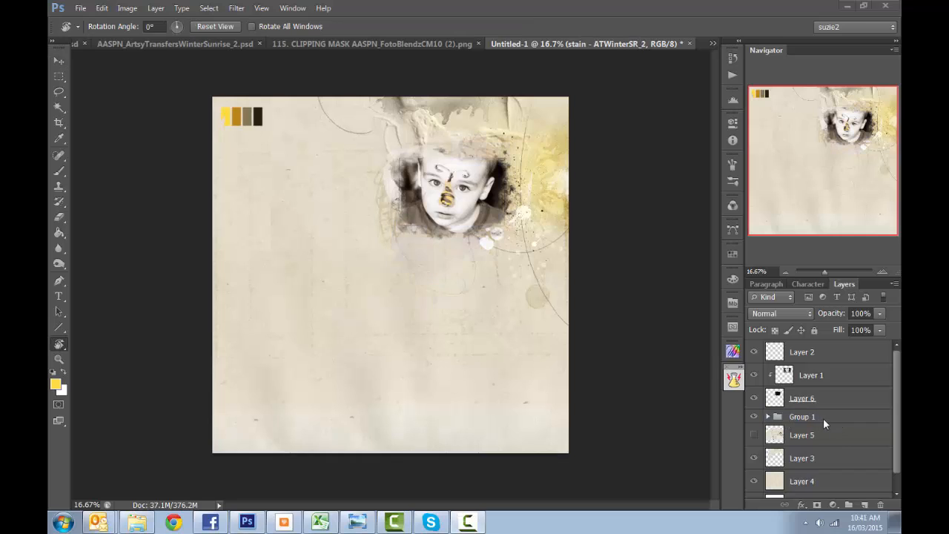
left_click(812, 421)
double_click(807, 418)
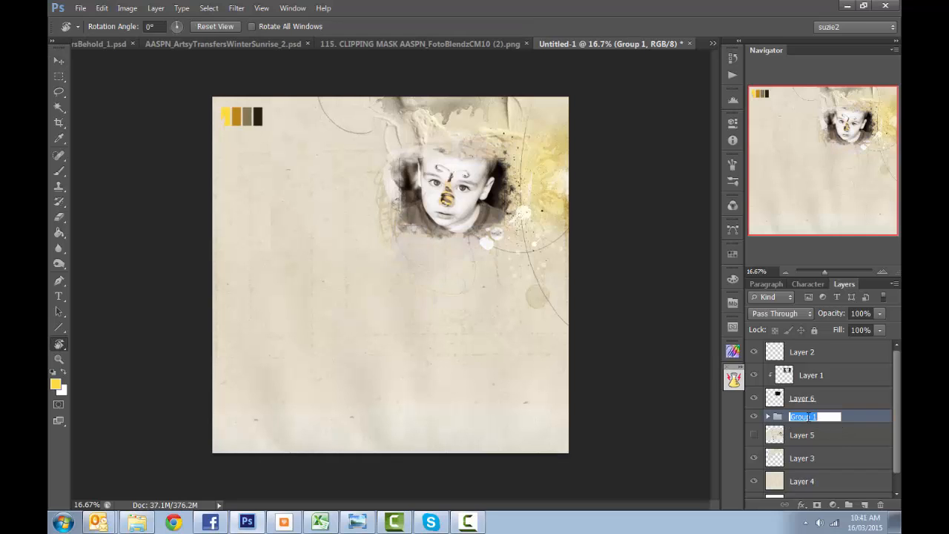
type("FLOWER")
key("Return")
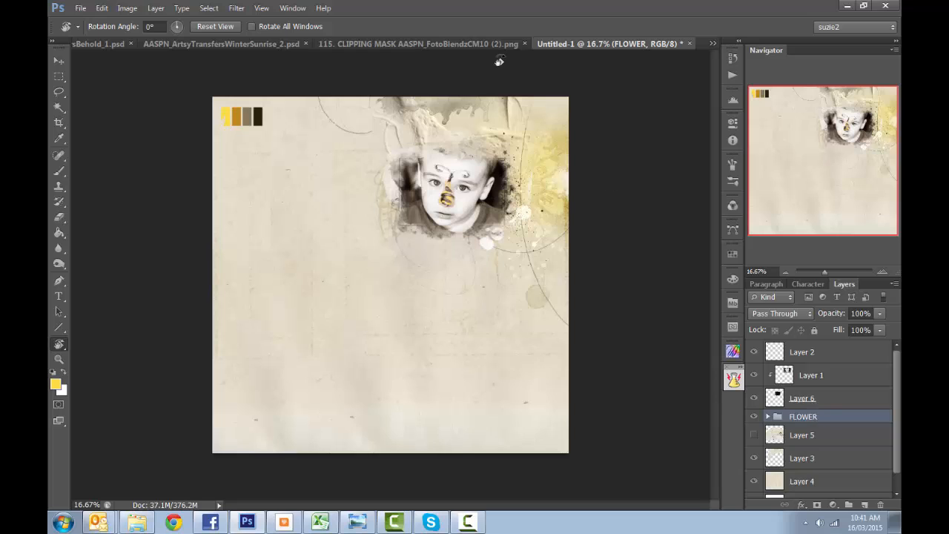
- Switch to the AASPN_ArtsyTransfersBehold_4.psd document and group all of its layers
left_click(711, 43)
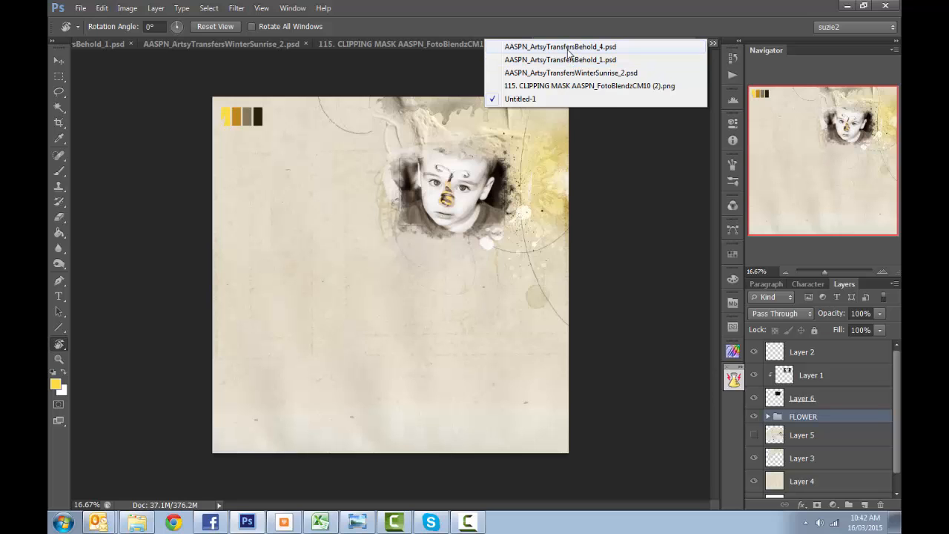
left_click(568, 47)
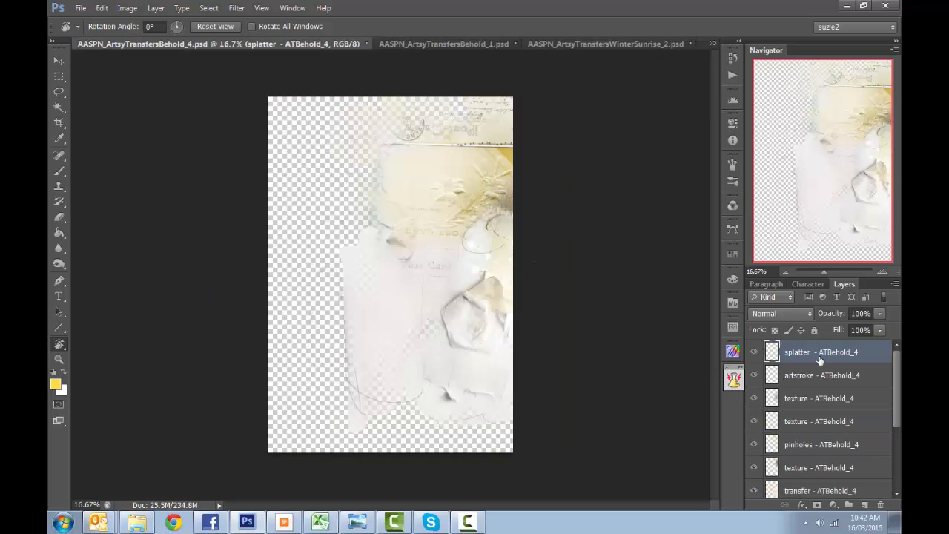
scroll(817, 361, "down", 5)
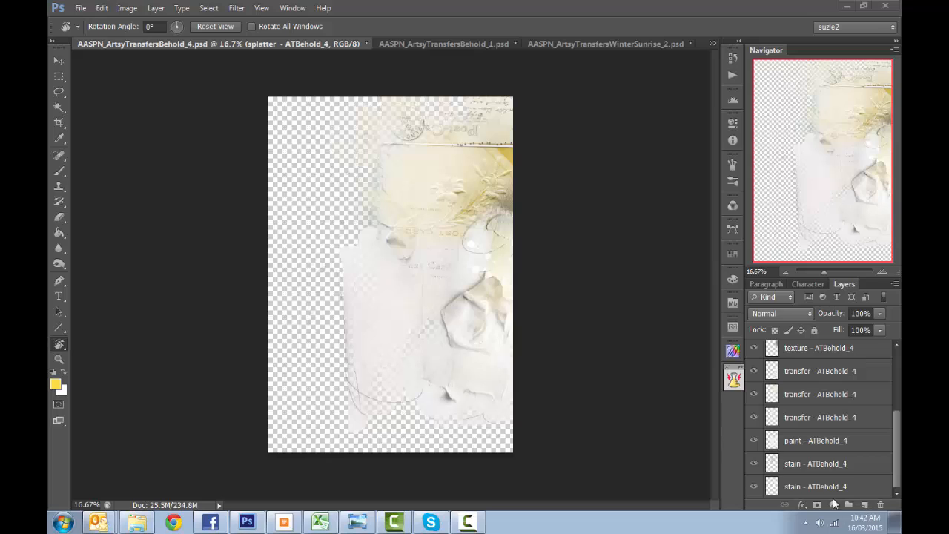
left_click(821, 487, "shift")
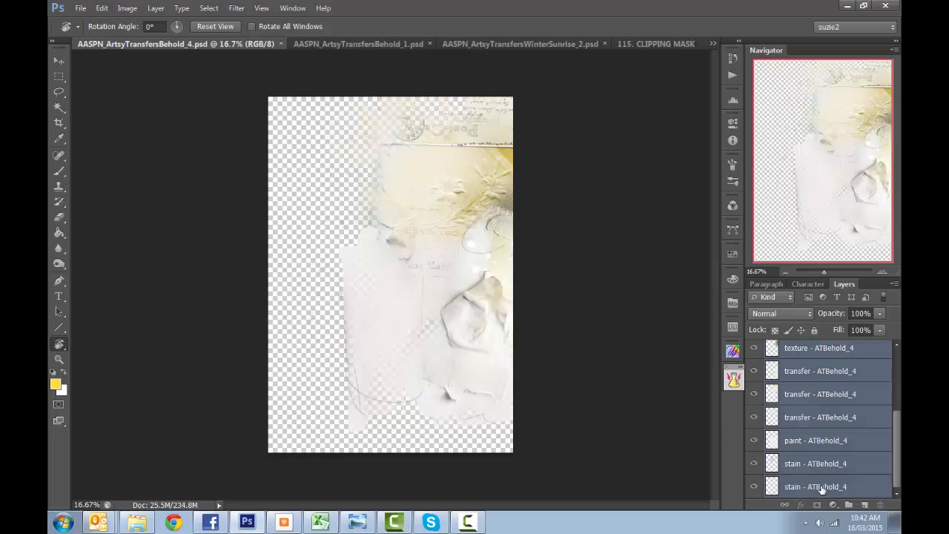
key("ctrl+g")
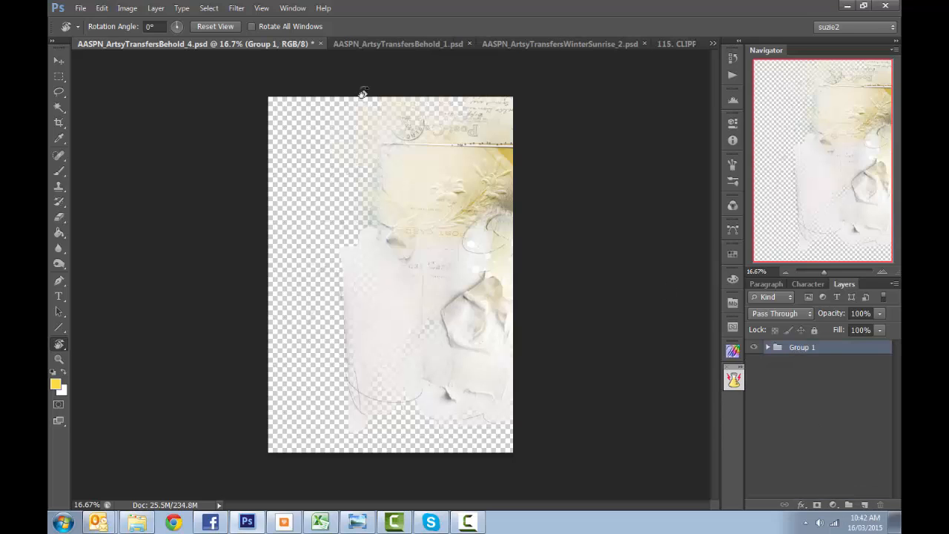
- Arrange the documents 2-up horizontally and copy the Behold_4 layer group into Untitled-1 above the FLOWER group
left_click(293, 8)
mouse_move(304, 21)
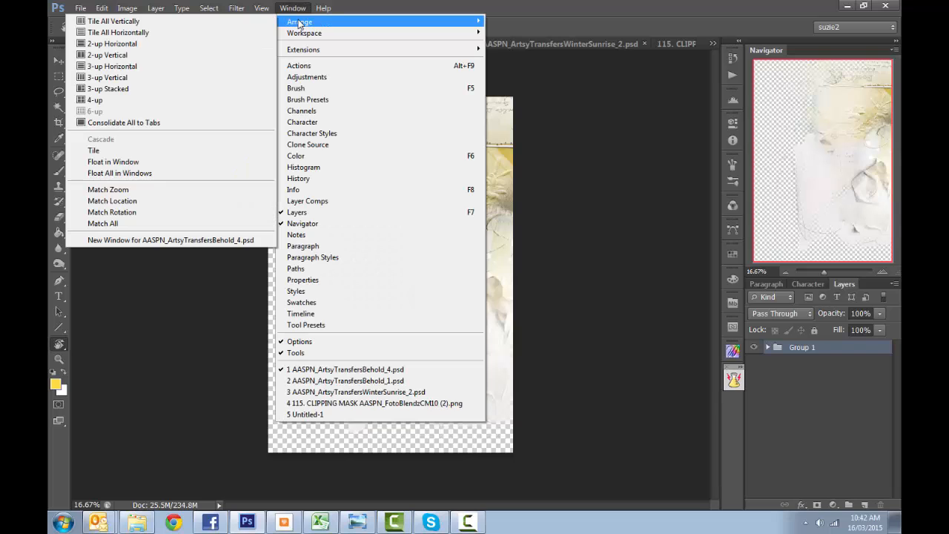
left_click(134, 44)
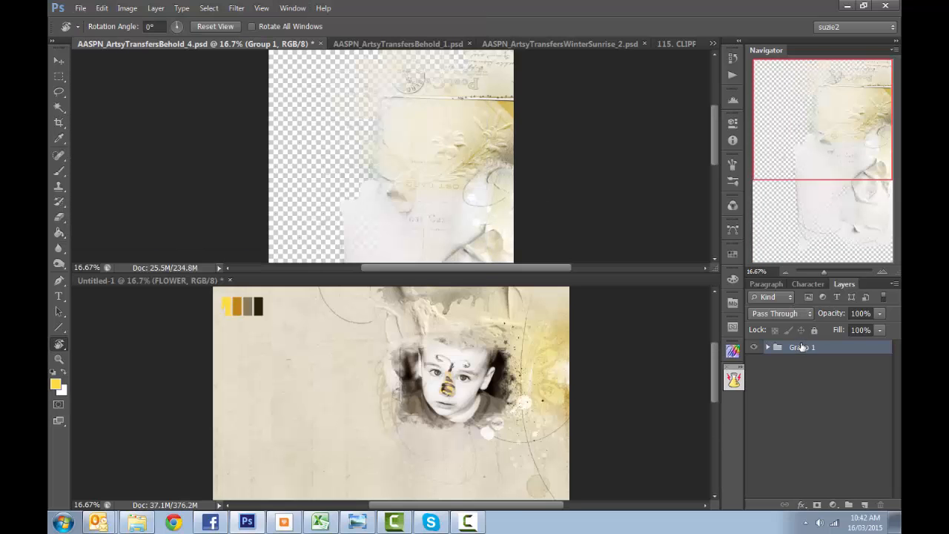
left_click_drag(800, 347, 519, 350)
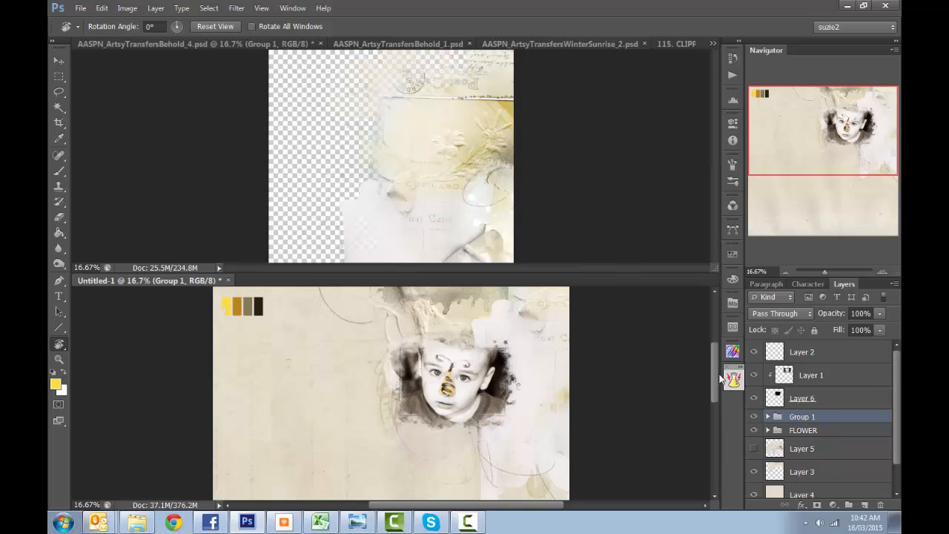
- Dock the Untitled-1 document back among the other open documents and rename its Group 1 as POST CARD
left_click_drag(644, 276, 602, 38)
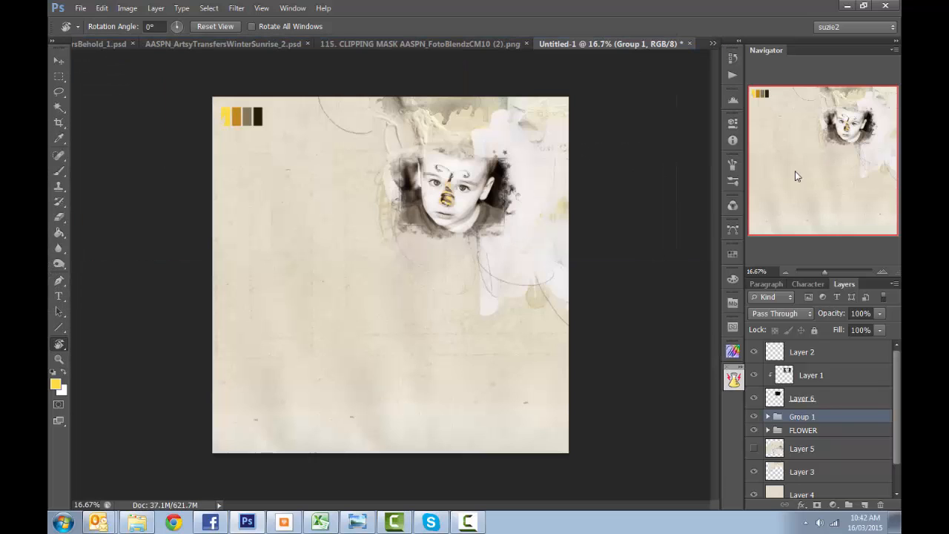
double_click(801, 417)
type("POST CARD")
key("Return")
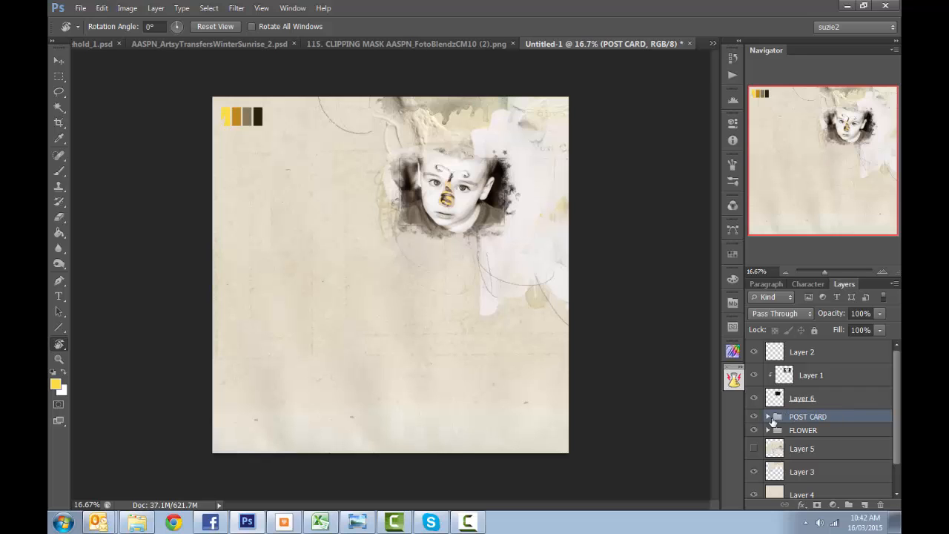
- Move the POST CARD group to the left half of the page, beside the child's photo, and expand the group
key("v")
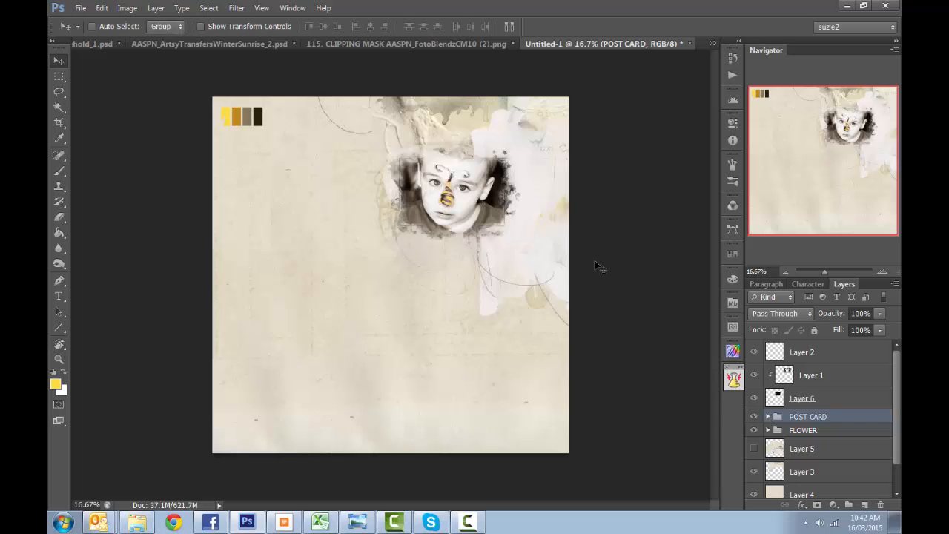
left_click_drag(598, 264, 521, 328)
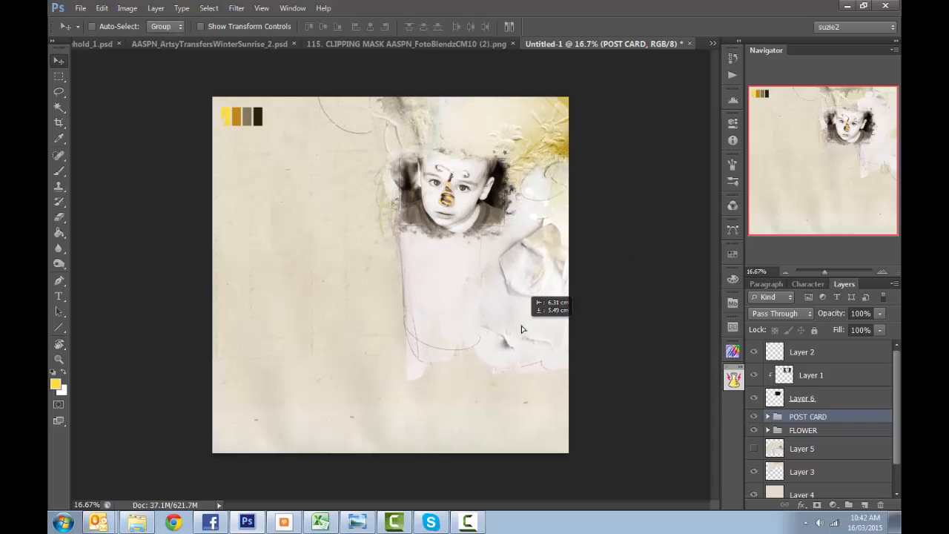
left_click_drag(414, 345, 342, 351)
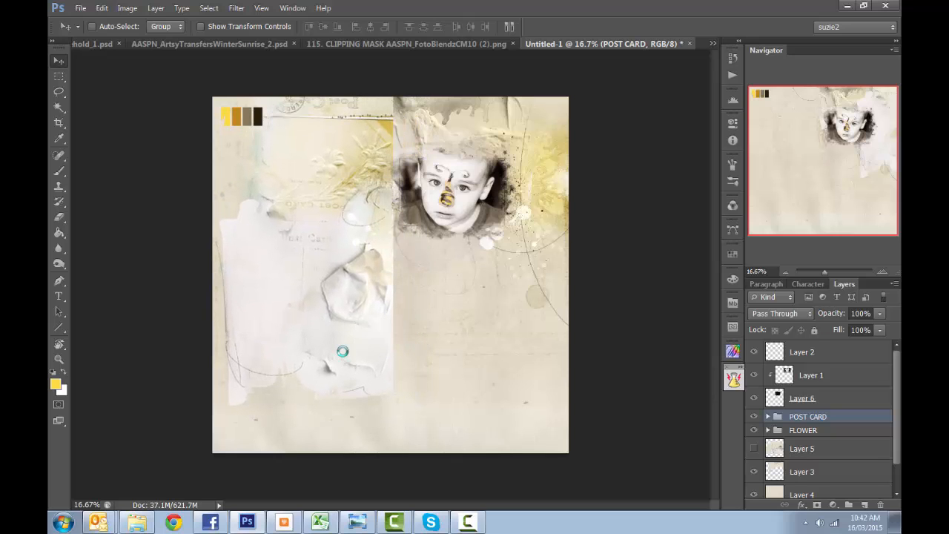
left_click(768, 416)
scroll(767, 393, "down", 1)
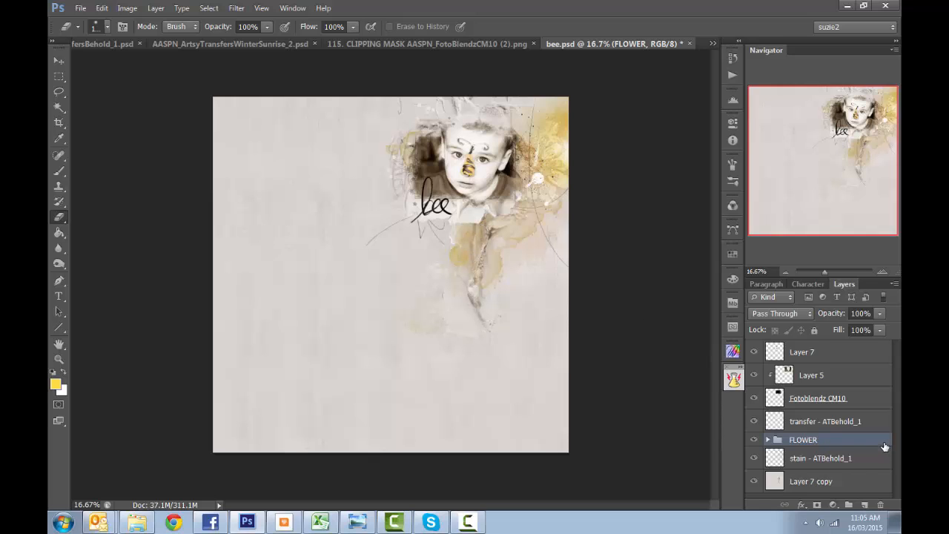
- Compare the bee.psd page with and without the Layer 7 copy background, and select that layer
left_click(754, 481)
left_click(754, 481)
left_click(810, 486)
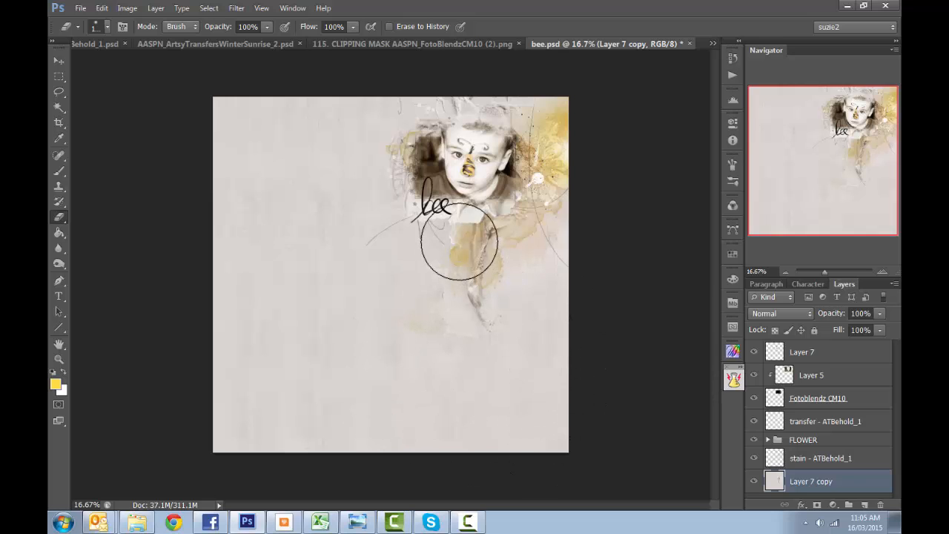
key("v")
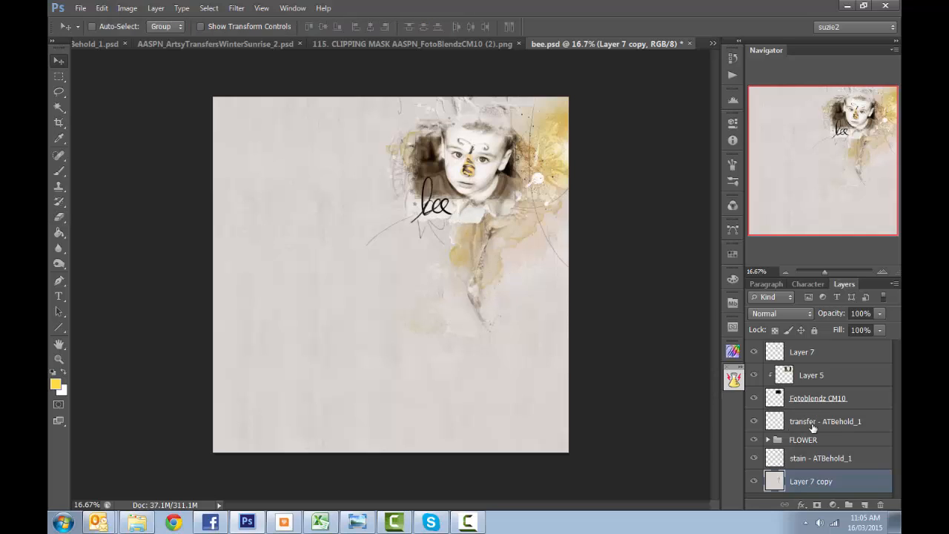
- Compare the artwork with and without the transfer - ATBehold_1 layer, the FLOWER group and Layer 7 in turn
left_click(754, 421)
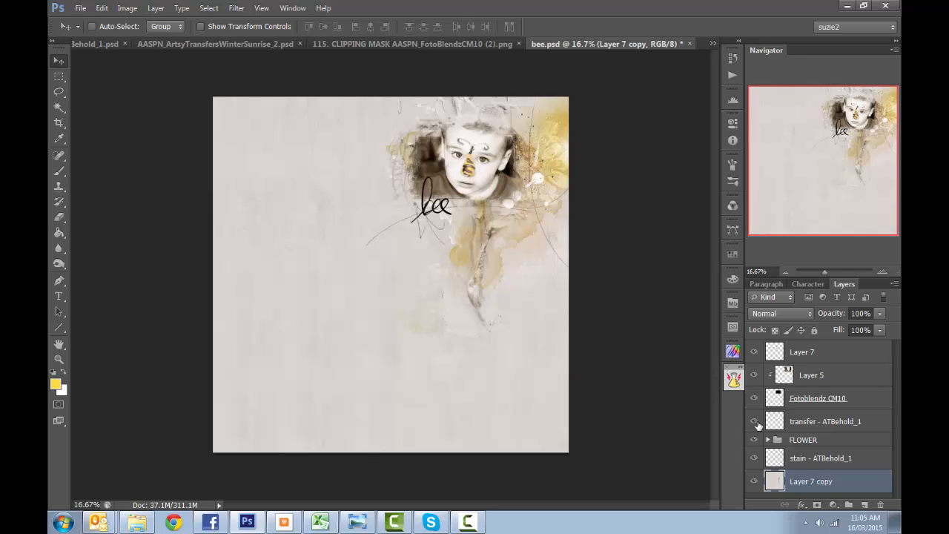
left_click(755, 422)
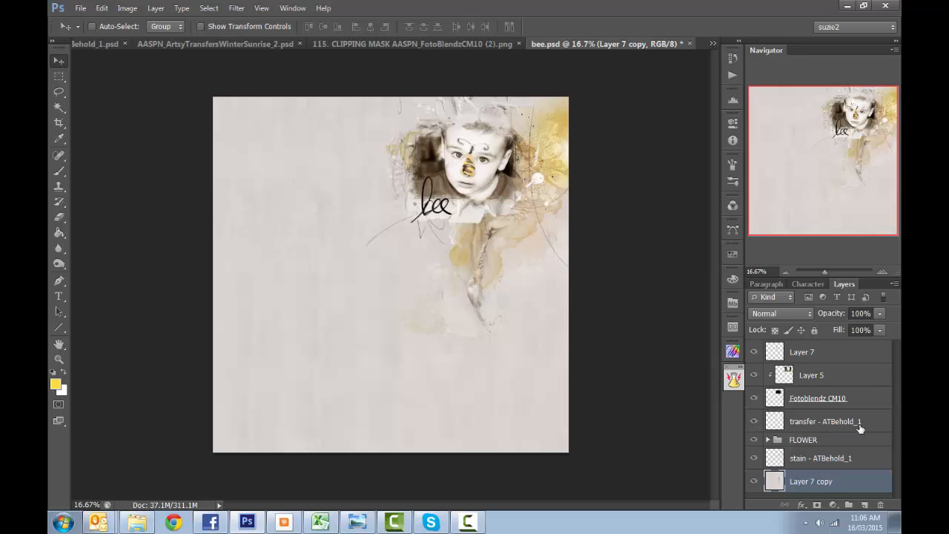
left_click(754, 422)
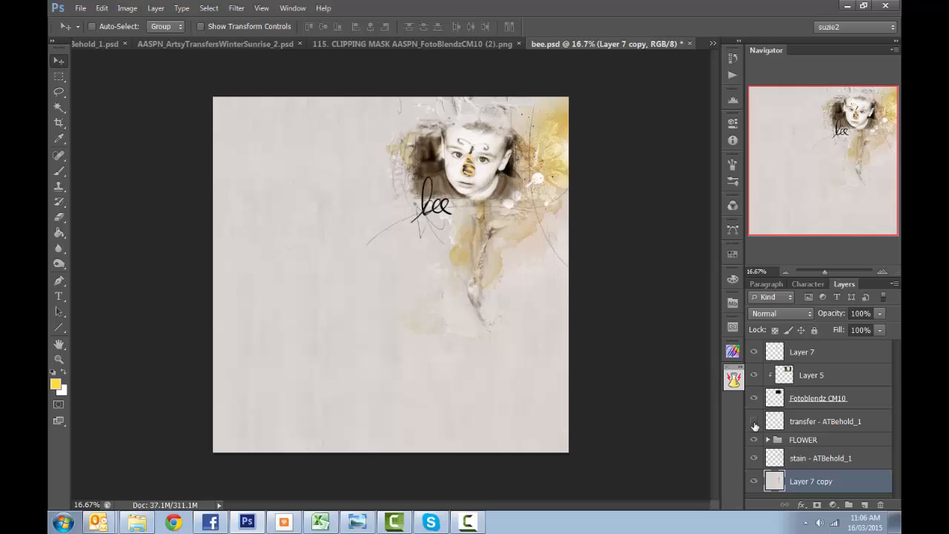
left_click(754, 422)
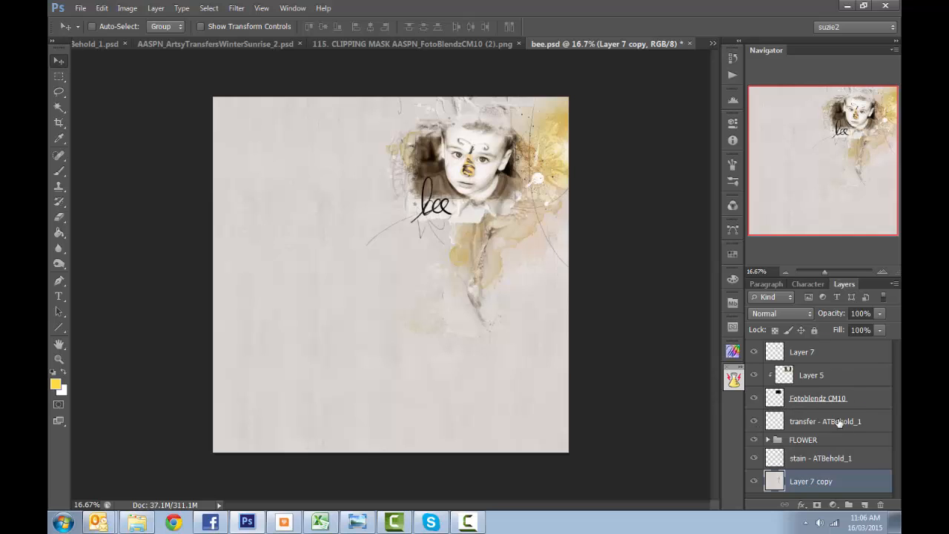
left_click(755, 440)
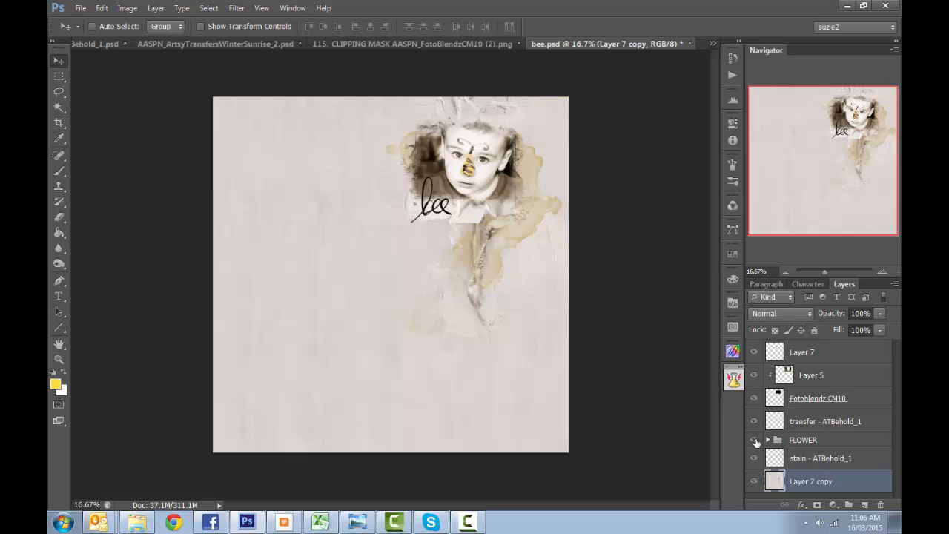
left_click(754, 440)
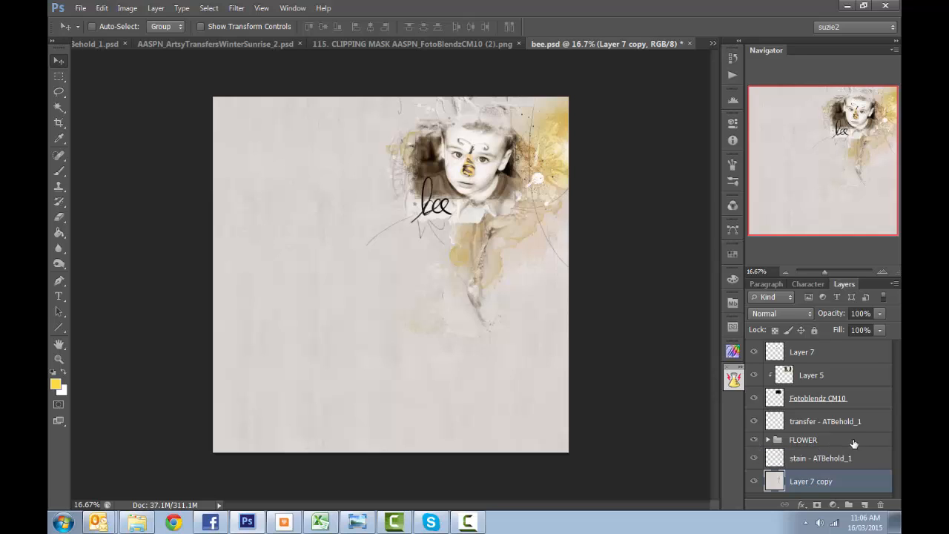
left_click(753, 353)
left_click(753, 354)
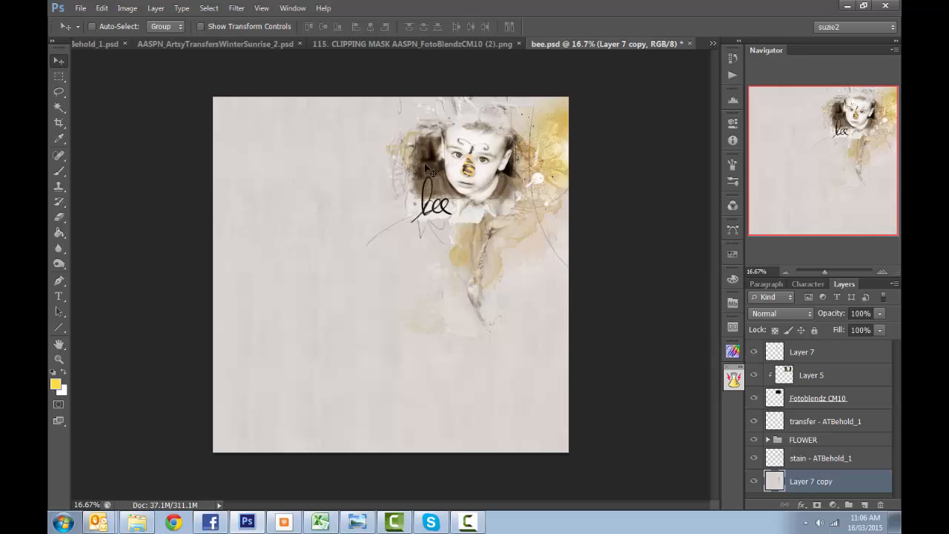